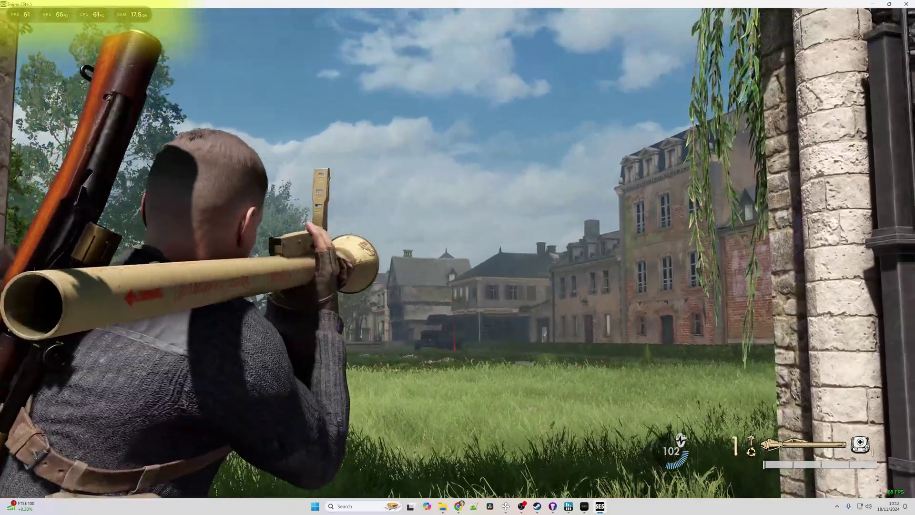
Fire the Panzerfaust at the distant truck across the field in Sniper Elite 5
left_click(457, 258)
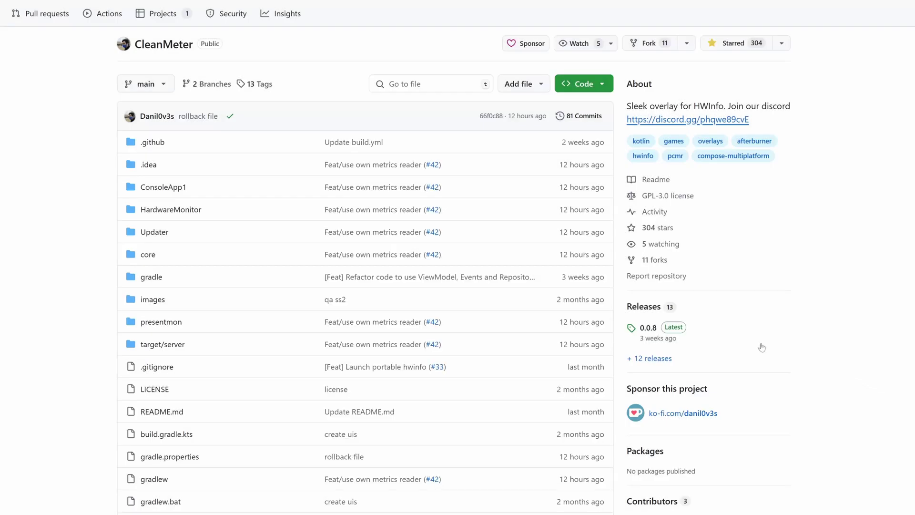
Download cleanmeter.windows.1.0.0.beta-1.zip from the 1.0.0.beta-1 pre-release page
left_click(661, 360)
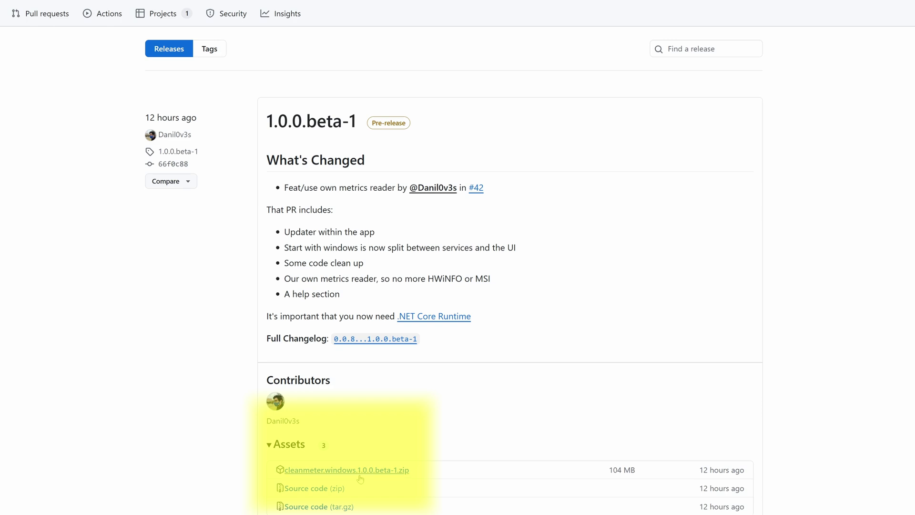
left_click(359, 475)
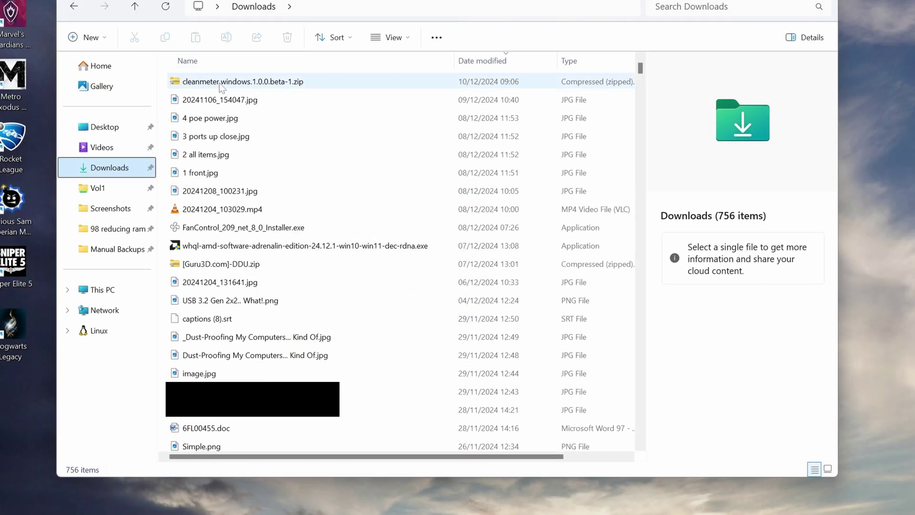
Extract the cleanmeter zip into its own folder with NanaZip and launch cleanmeter.exe
left_click(220, 83)
right_click(221, 84)
mouse_move(305, 374)
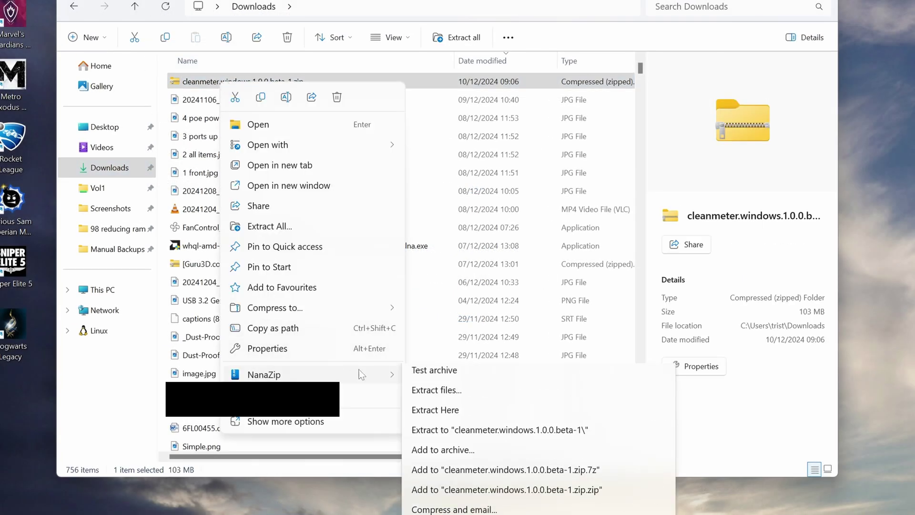
left_click(477, 452)
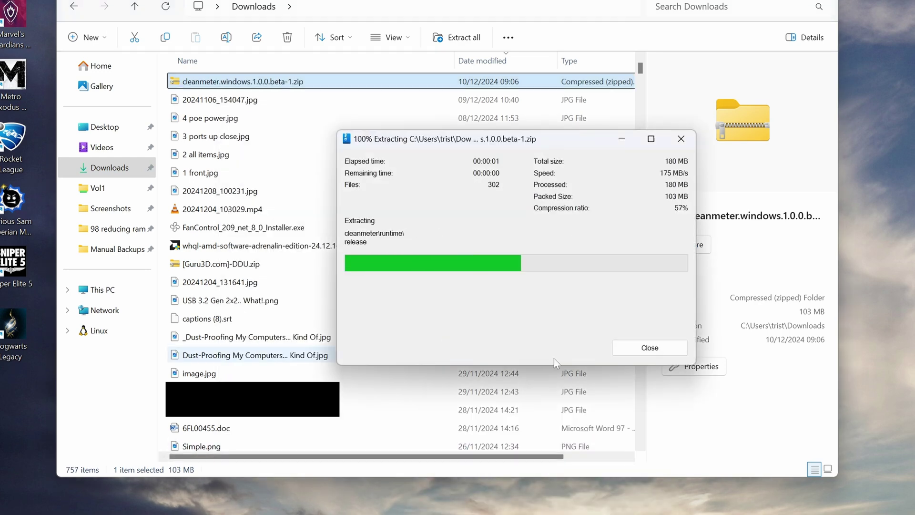
left_click(248, 67)
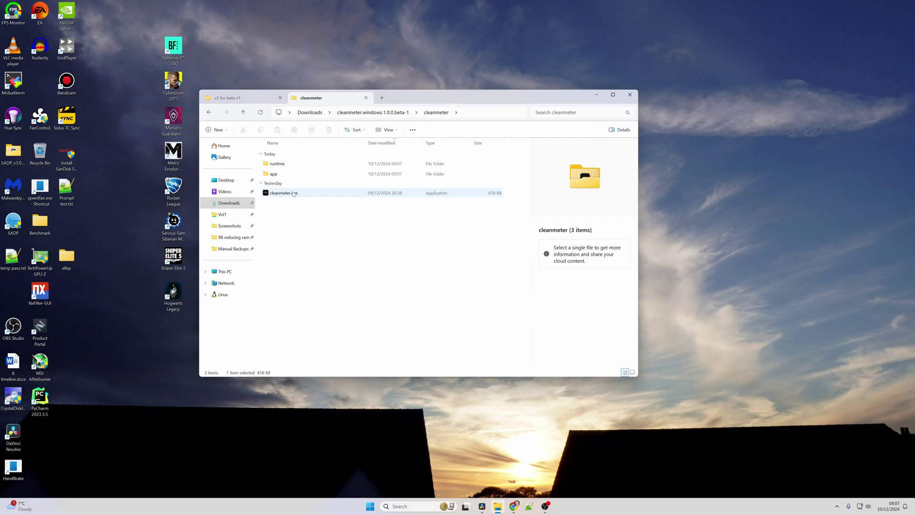
double_click(294, 194)
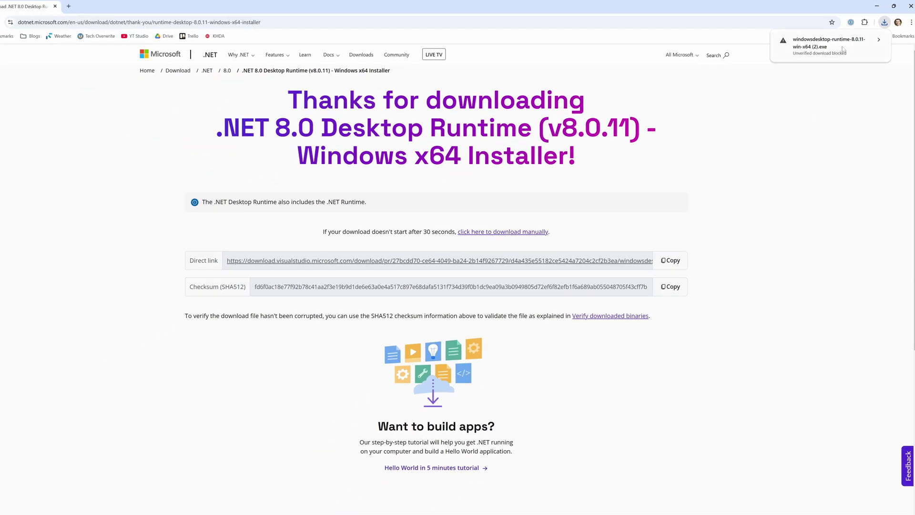
Keep the blocked .NET 8.0 Desktop Runtime installer as an unverified download
left_click(805, 49)
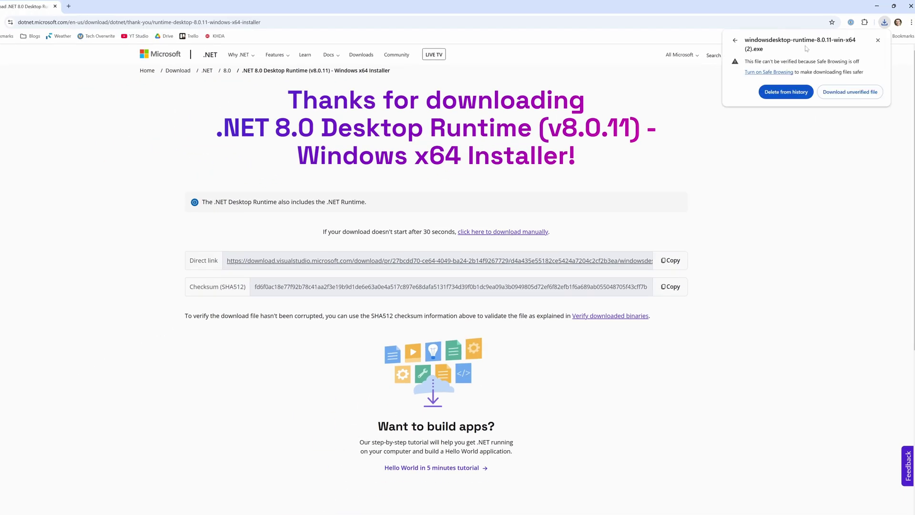
left_click(838, 91)
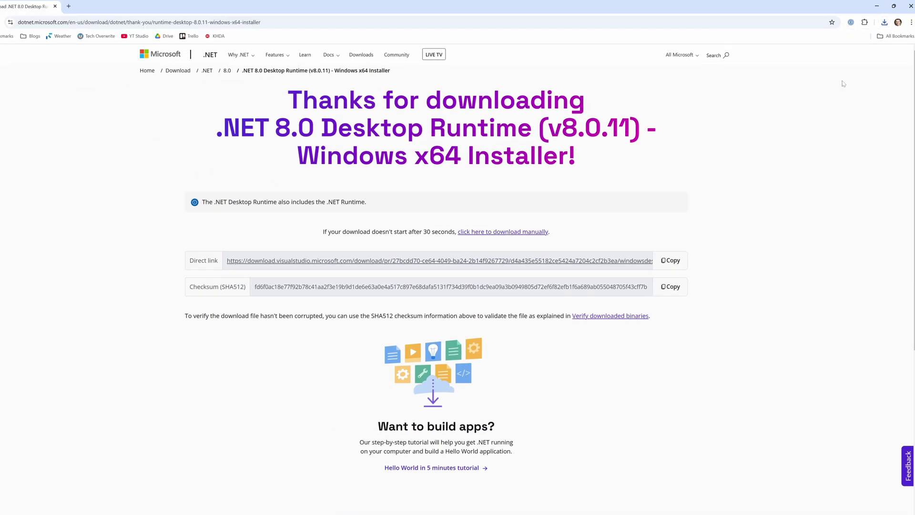
left_click(886, 24)
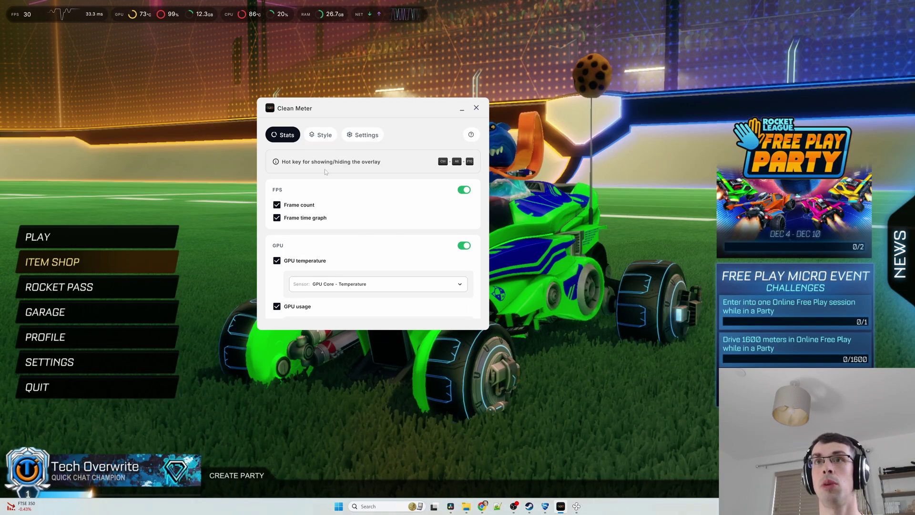
left_click(482, 506)
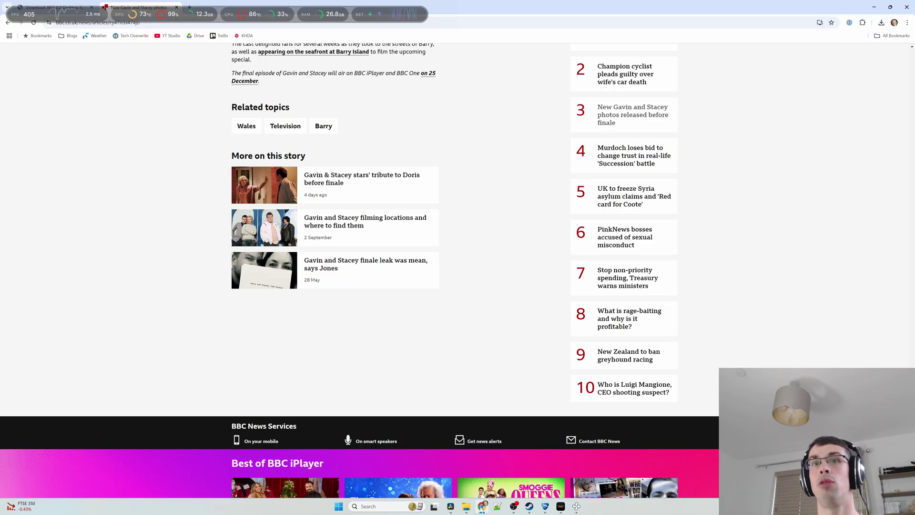
left_click(562, 508)
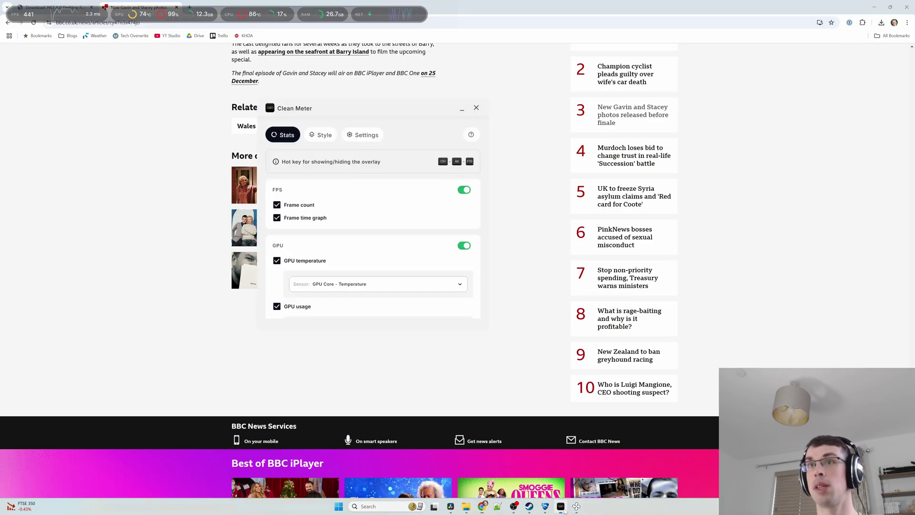
key("ctrl+alt+F10")
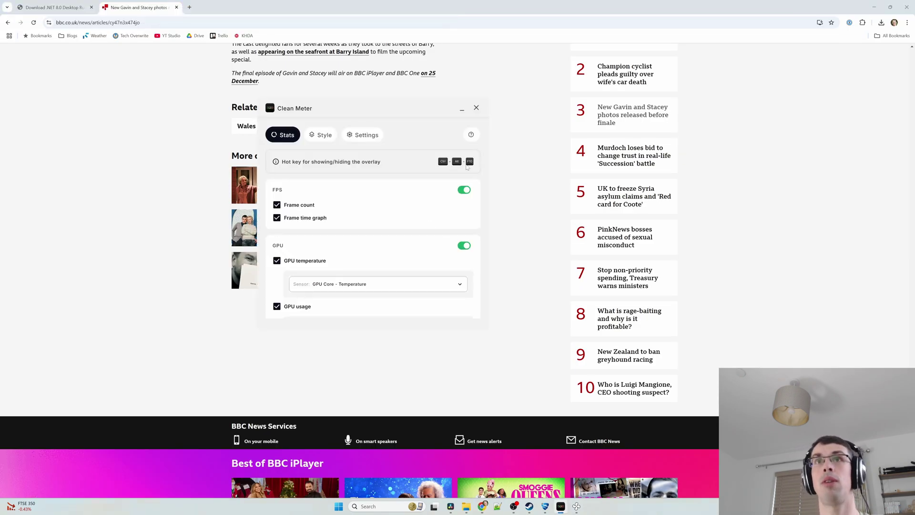
left_click(189, 176)
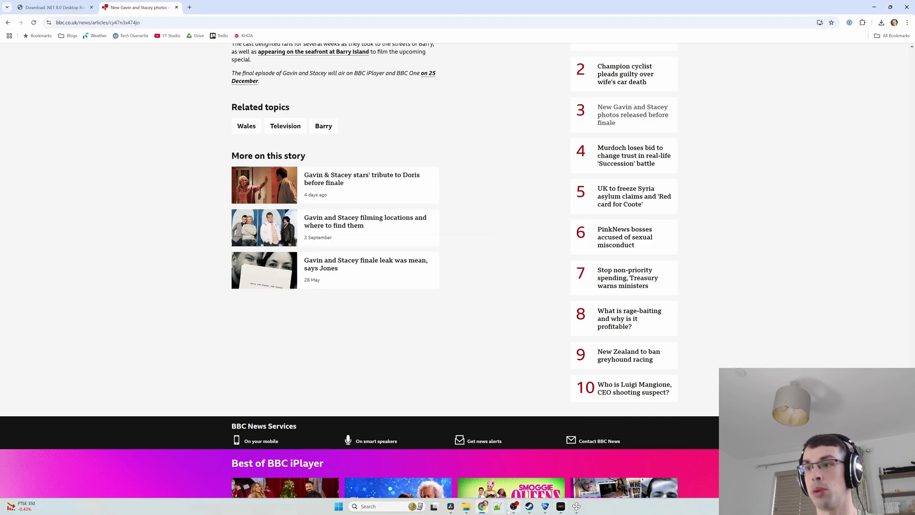
left_click(545, 507)
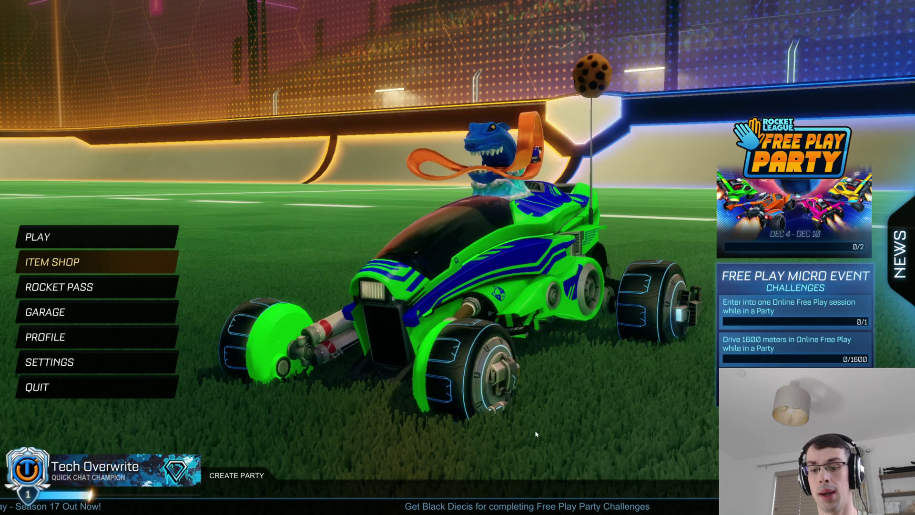
key("alt+Tab")
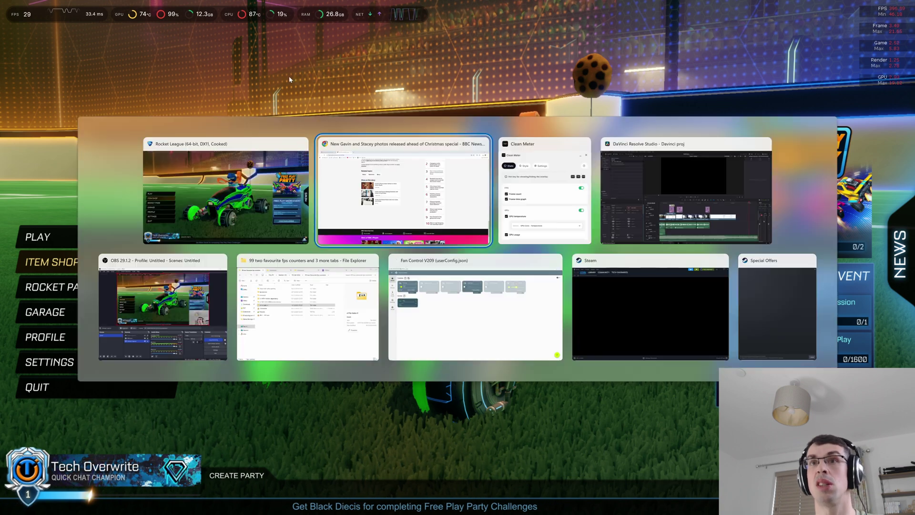
key("Tab")
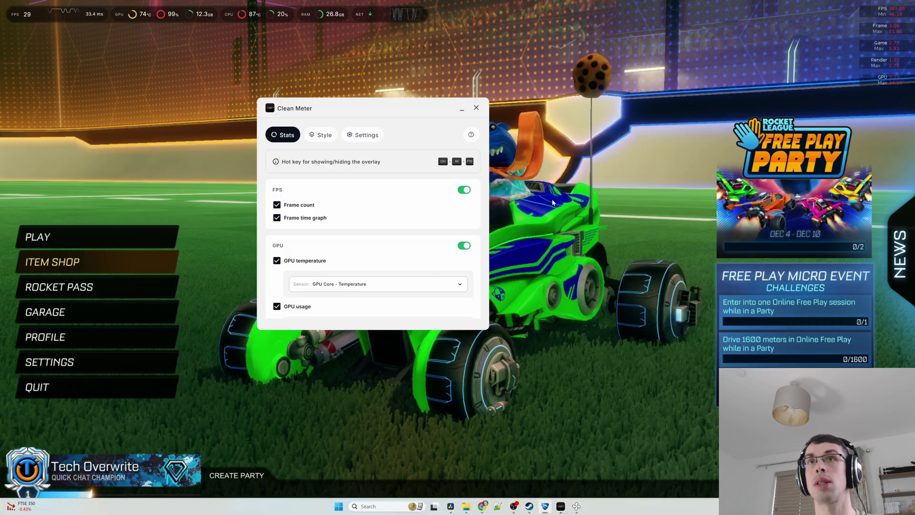
left_click(463, 245)
left_click(462, 246)
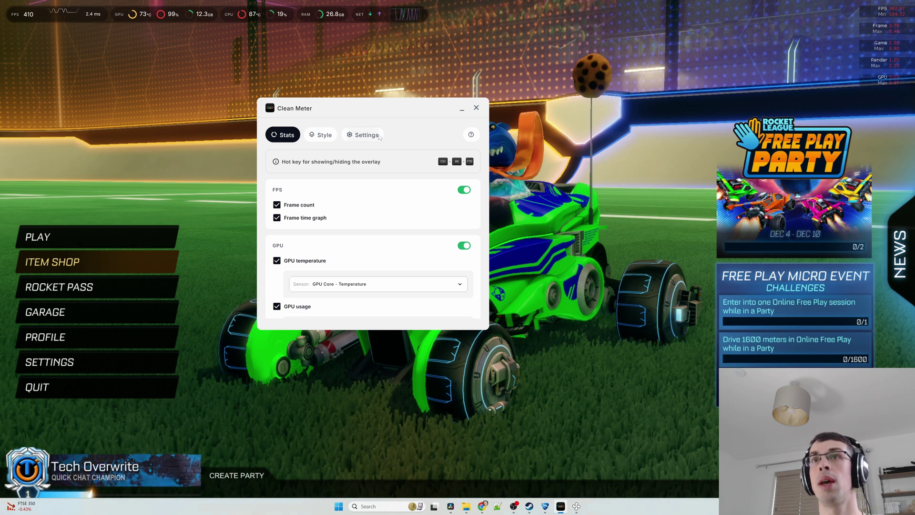
left_click(363, 135)
left_click(327, 135)
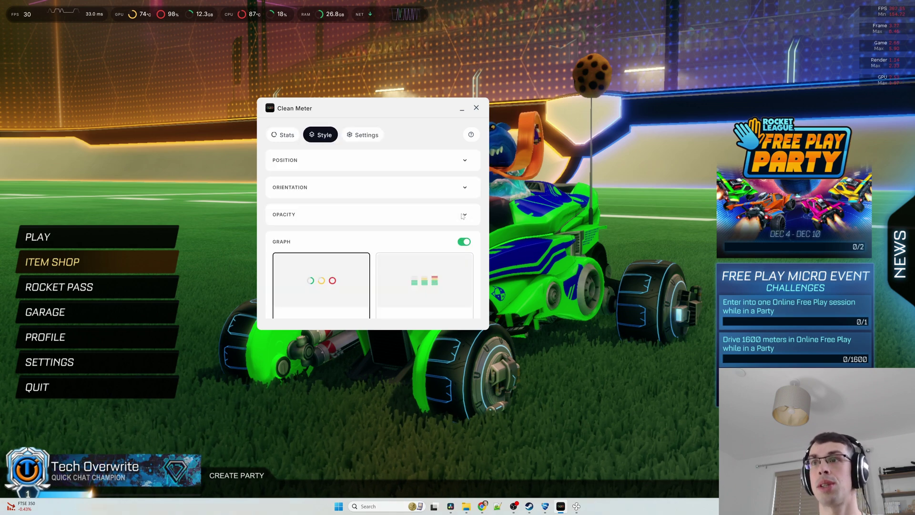
left_click(464, 214)
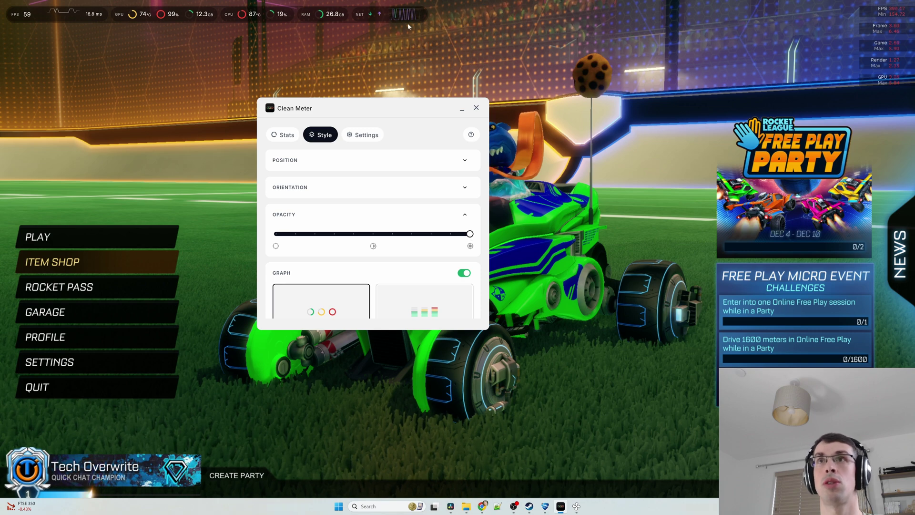
left_click_drag(470, 234, 315, 234)
left_click(448, 301)
scroll(448, 300, "down", 1)
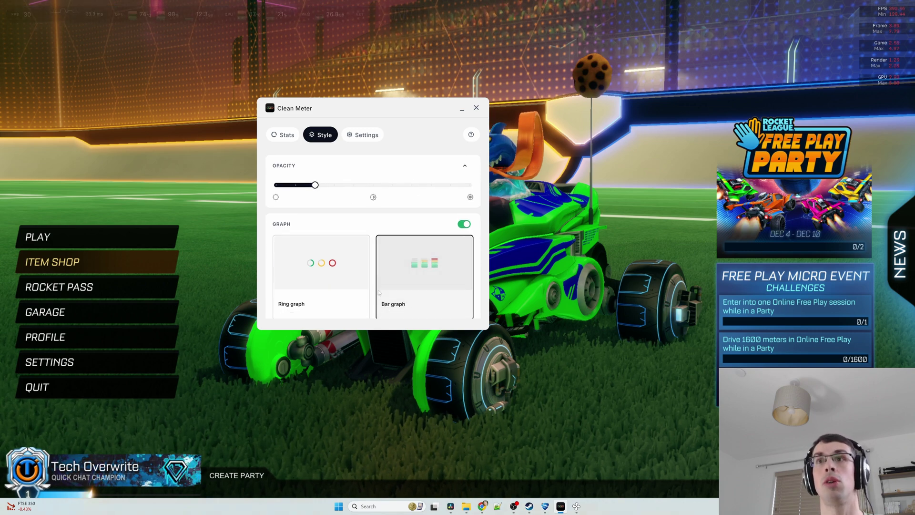
left_click(325, 267)
scroll(334, 248, "up", 1)
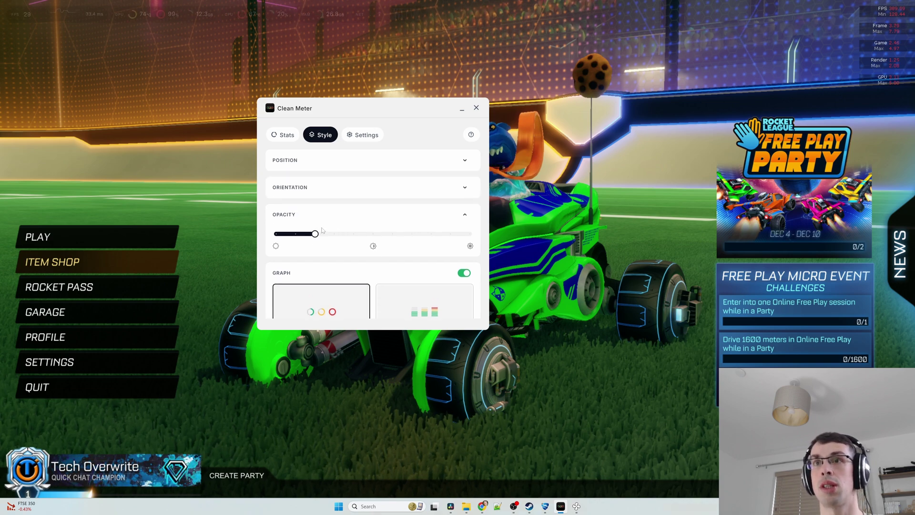
left_click_drag(315, 234, 470, 234)
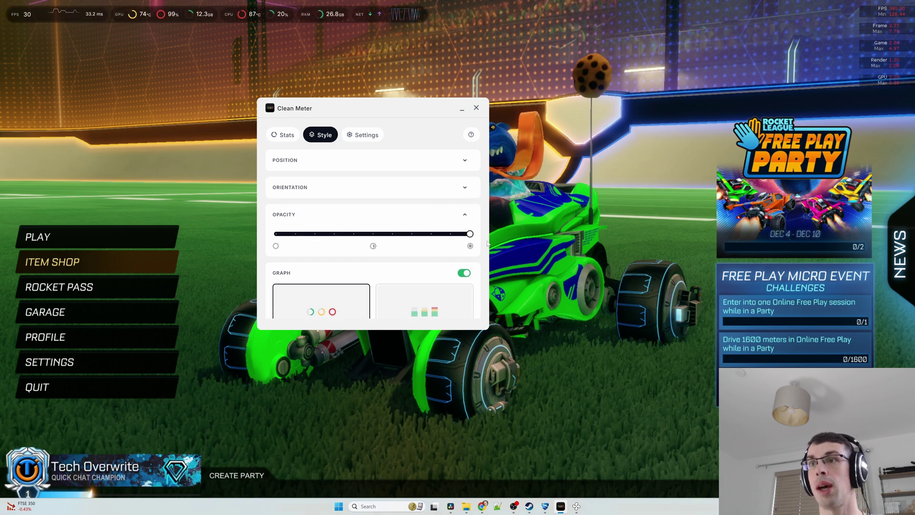
left_click(282, 136)
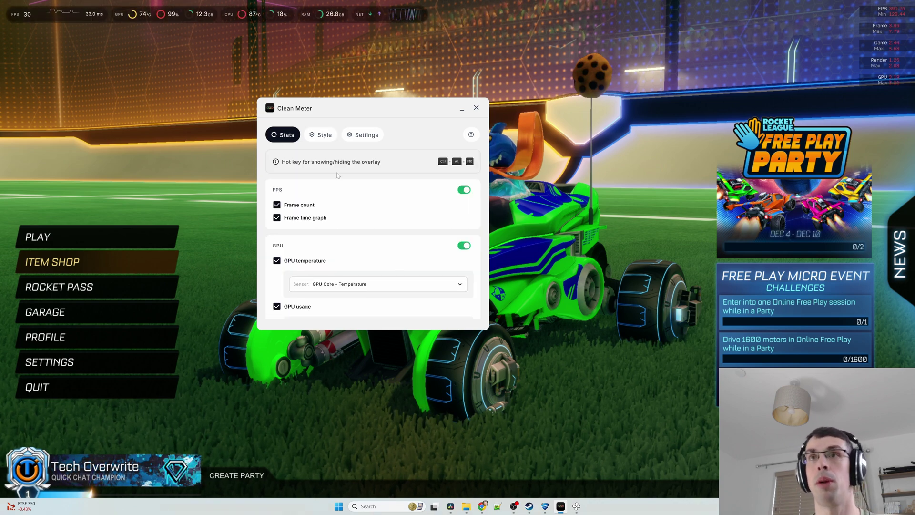
Toggle the frame time graph off and on, then remove VRAM usage and GPU usage
left_click(277, 219)
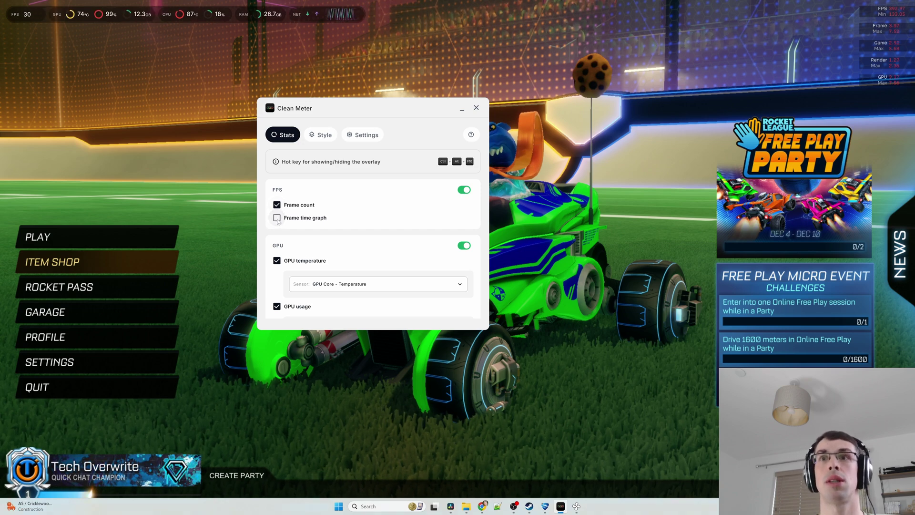
left_click(278, 219)
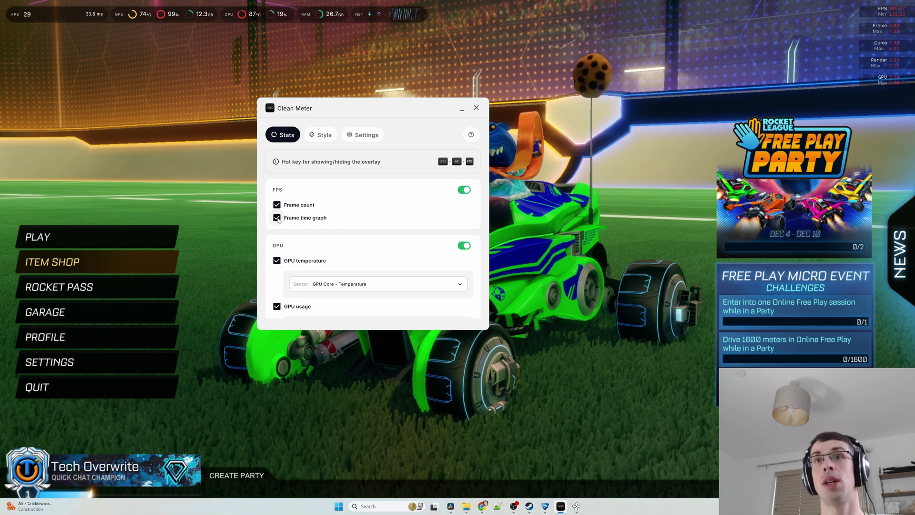
left_click(277, 219)
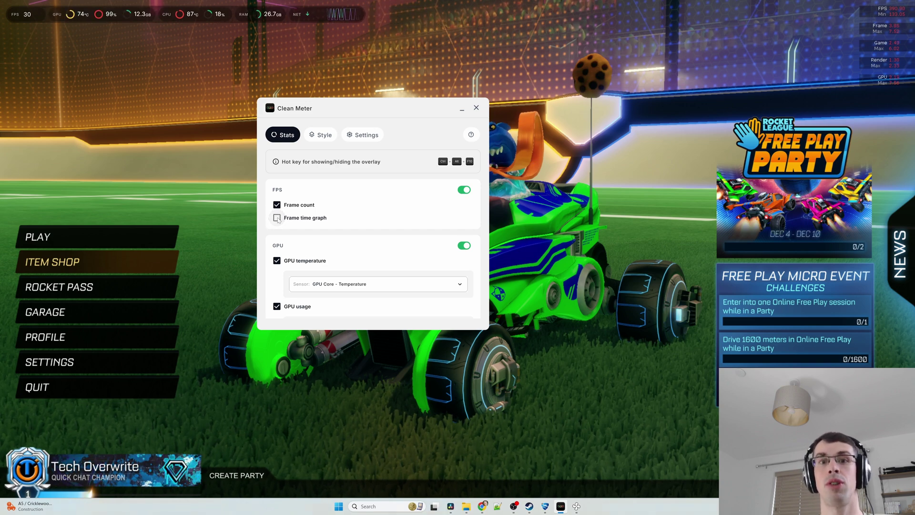
left_click(278, 219)
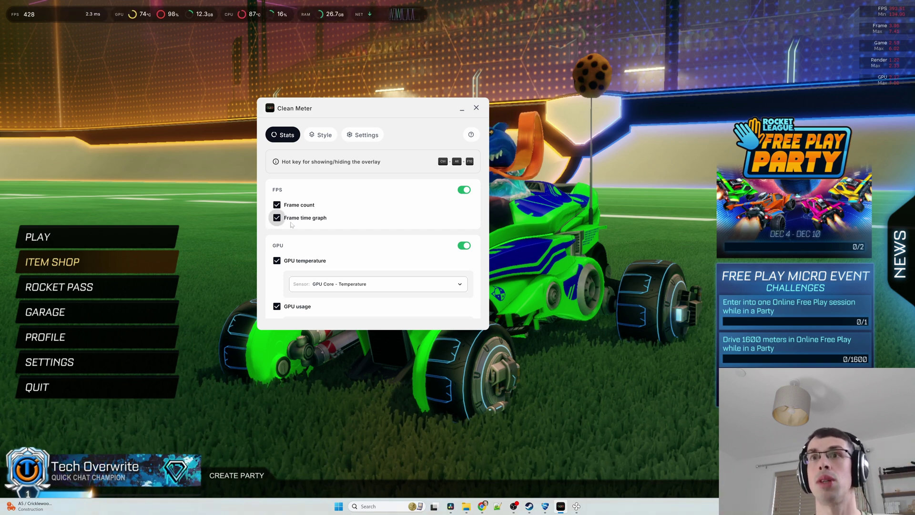
scroll(467, 222, "down", 3)
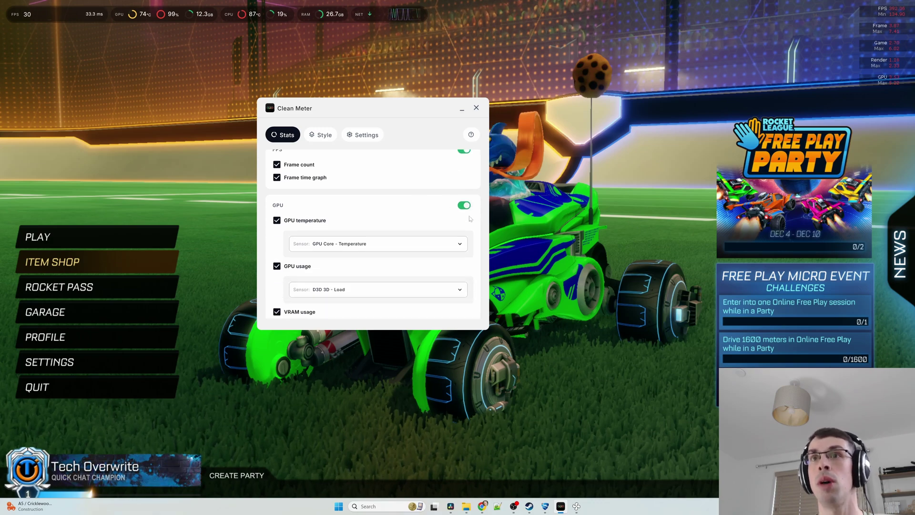
left_click(277, 251)
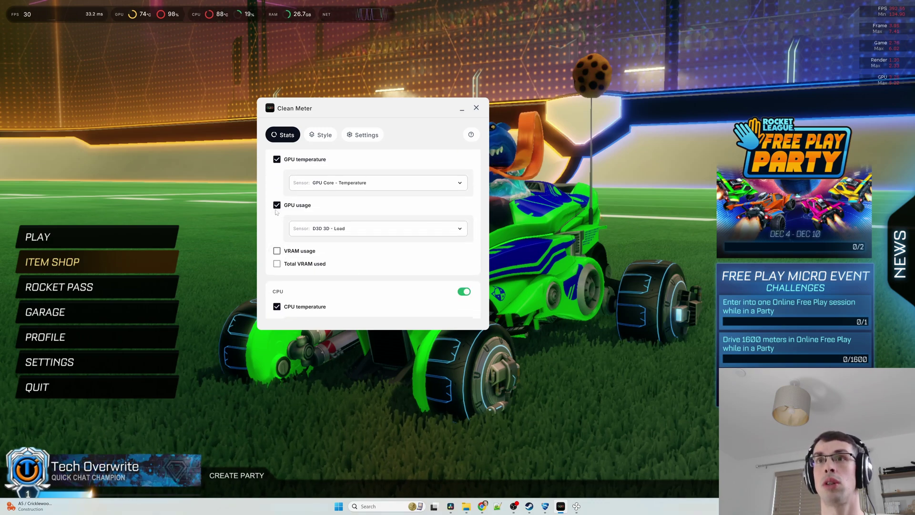
left_click(277, 205)
Switch the GPU temperature sensor to GPU Hot Spot, reading 106°C
scroll(347, 228, "up", 1)
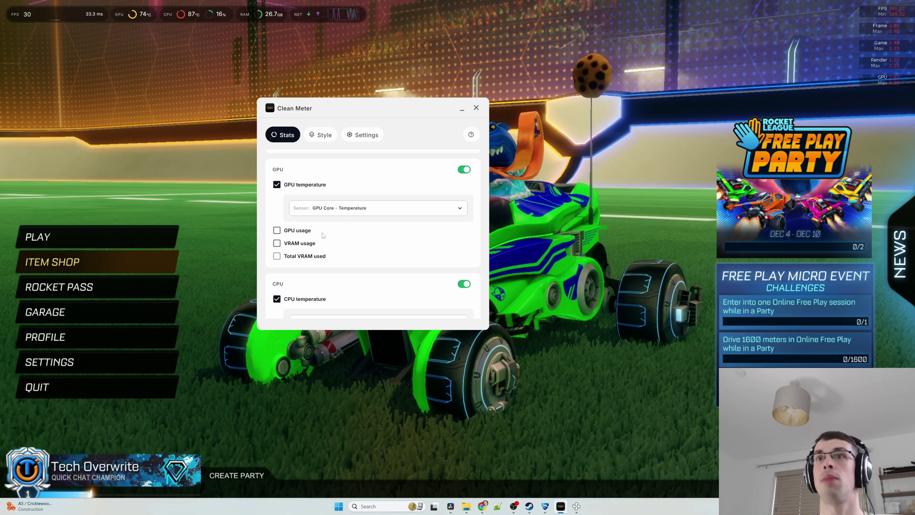
left_click(361, 210)
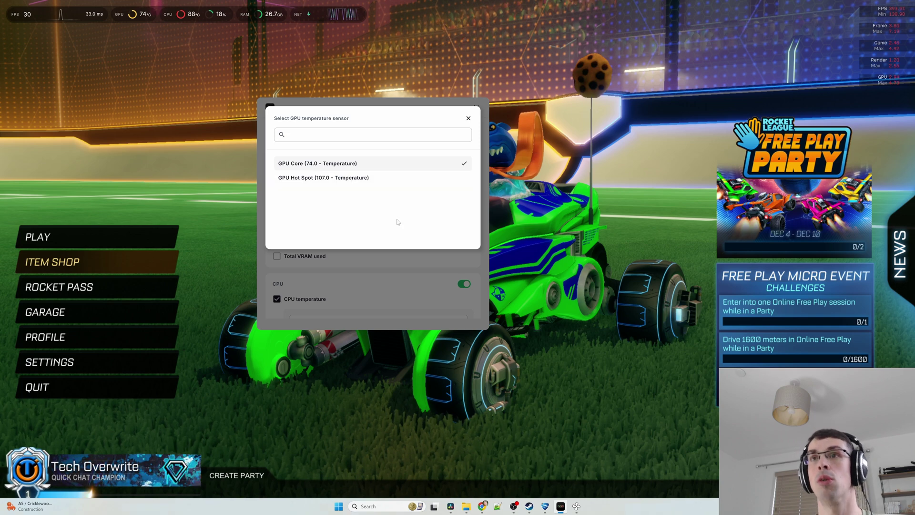
left_click(350, 178)
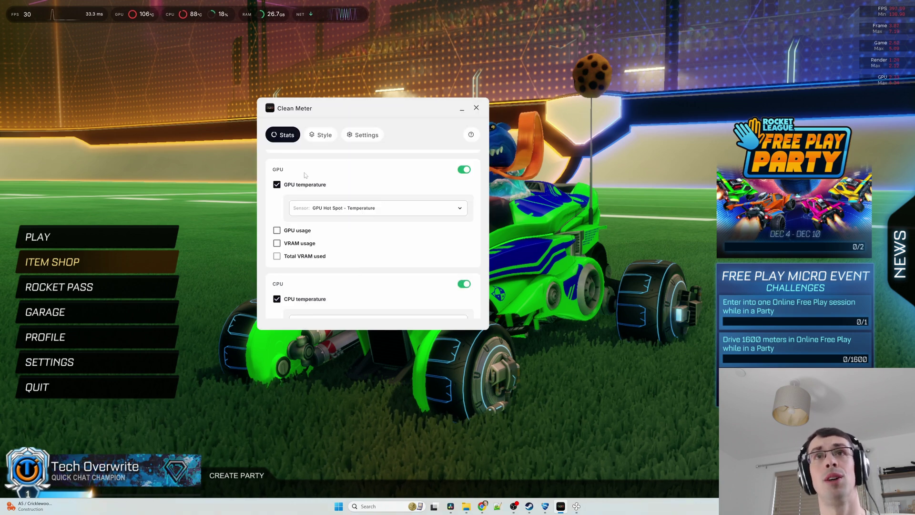
Restore GPU Core temperature and re-add GPU usage, trying D3D Copy before settling on D3D 3D
left_click(341, 208)
left_click(340, 164)
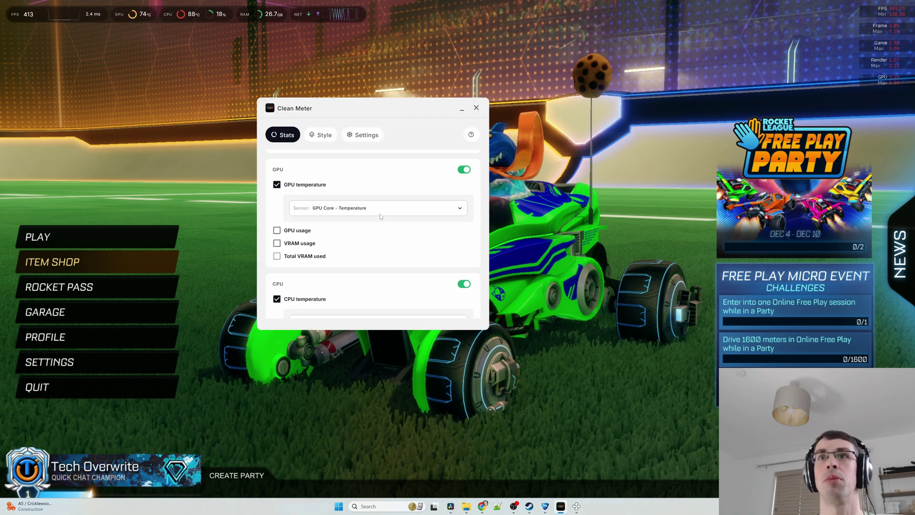
left_click(277, 230)
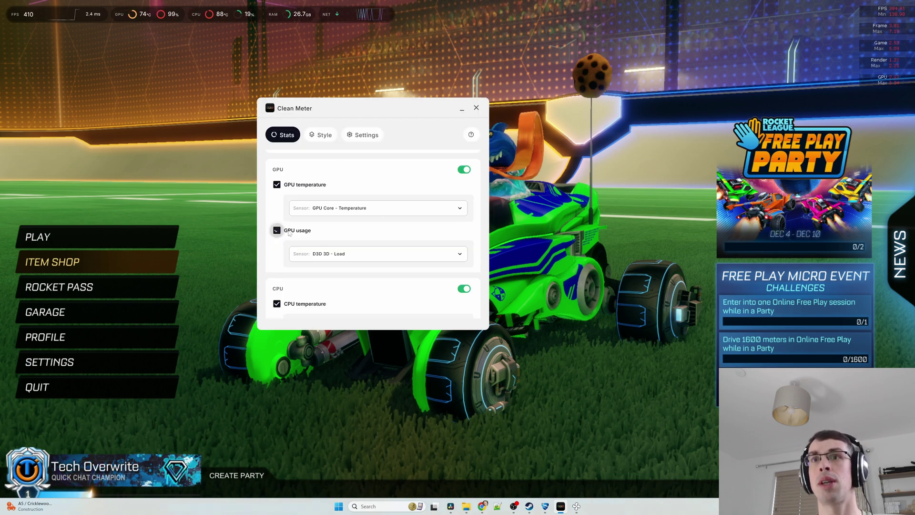
left_click(336, 254)
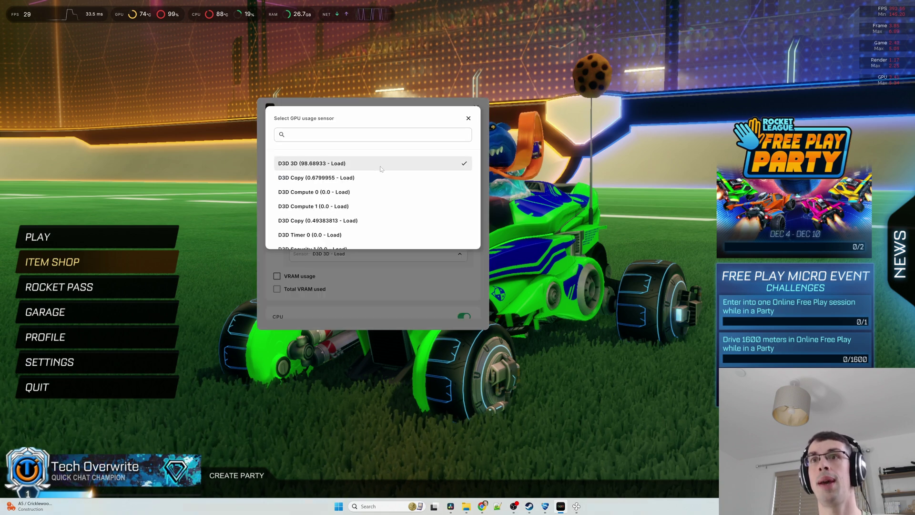
left_click(330, 179)
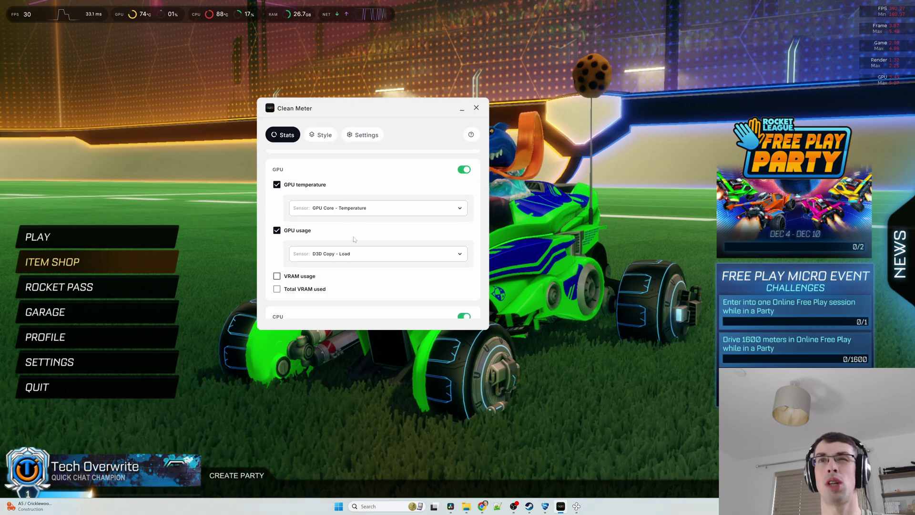
left_click(334, 253)
left_click(325, 164)
Re-add VRAM usage and toggle CPU usage off and back on
scroll(352, 260, "down", 1)
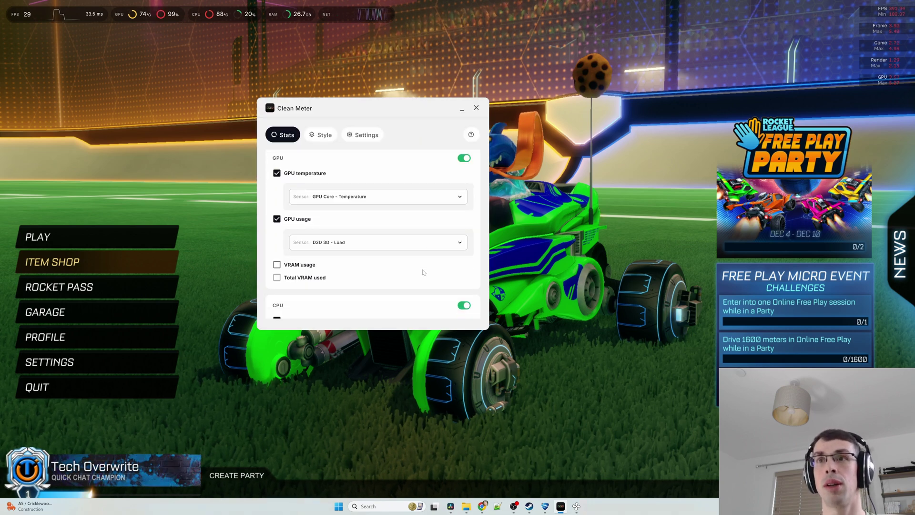
left_click(277, 251)
scroll(351, 259, "down", 2)
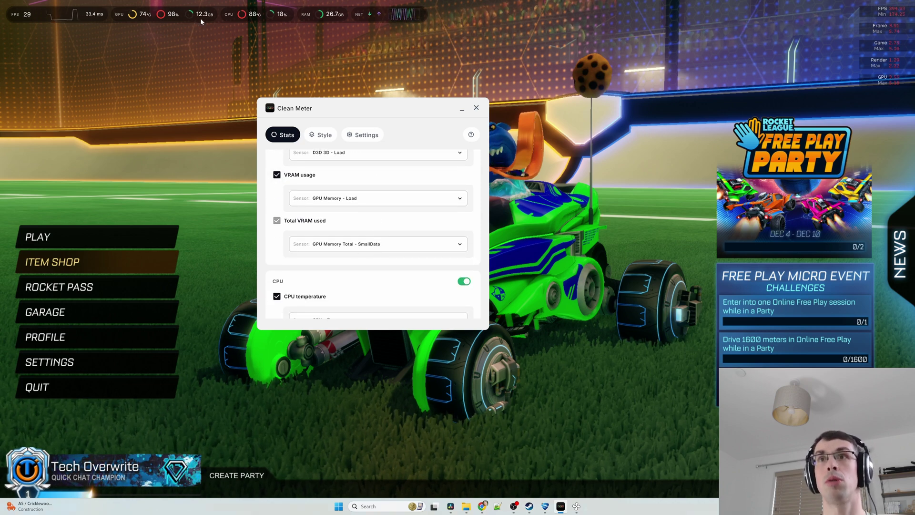
scroll(380, 246, "down", 2)
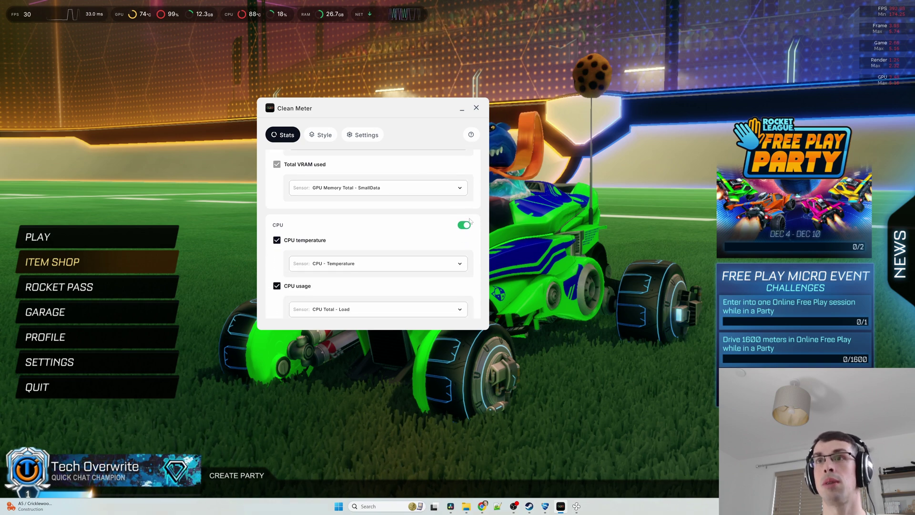
scroll(470, 231, "down", 1)
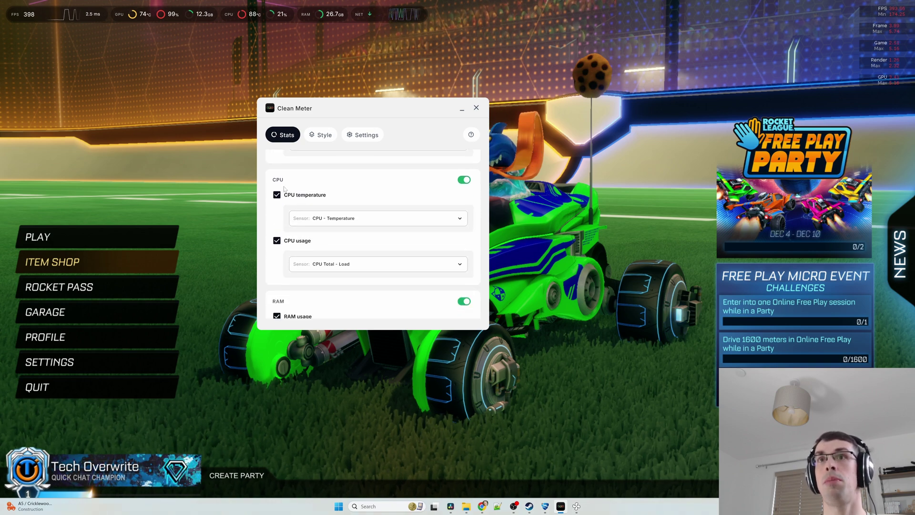
left_click(277, 240)
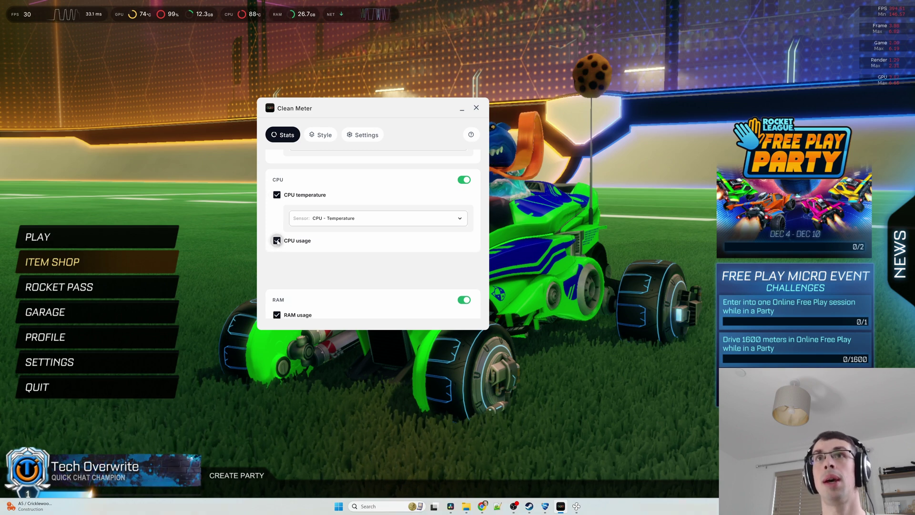
left_click(277, 241)
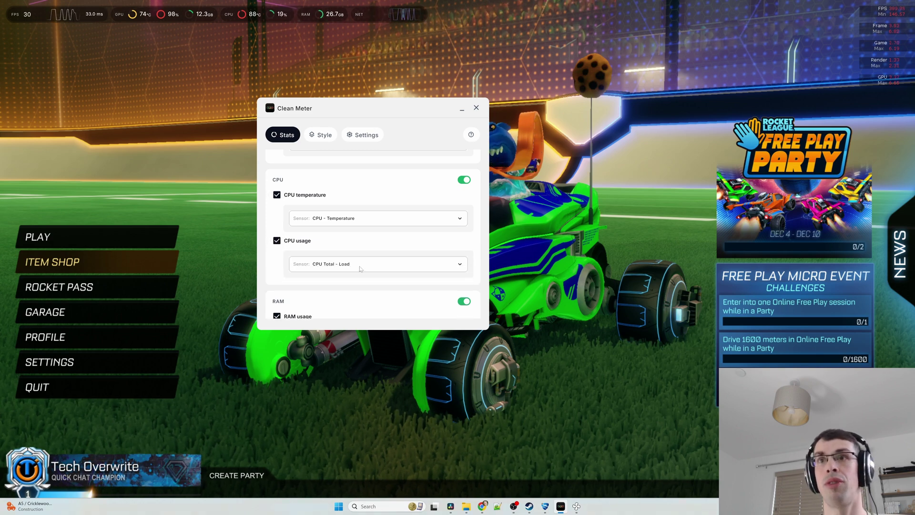
left_click(351, 265)
Try CPU Core #1 and Core Max for CPU usage, then settle on CPU Total load
left_click(343, 164)
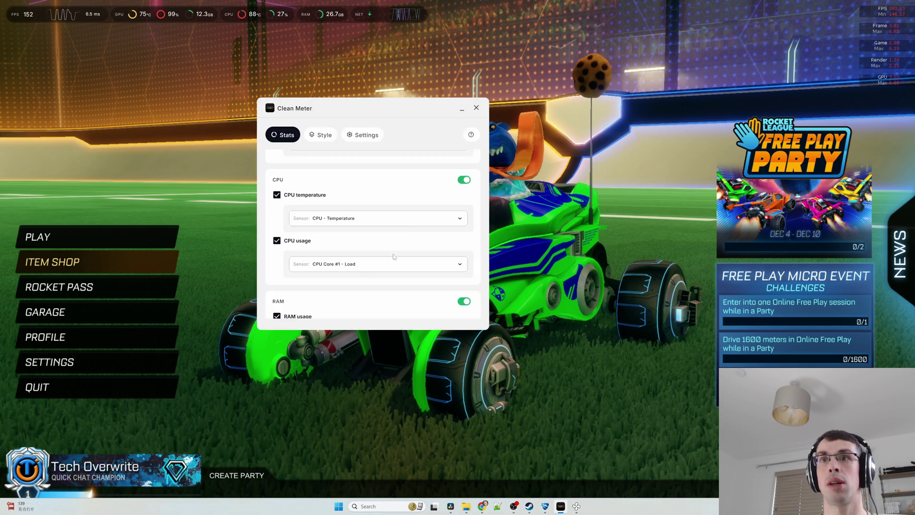
left_click(359, 266)
scroll(367, 209, "down", 10)
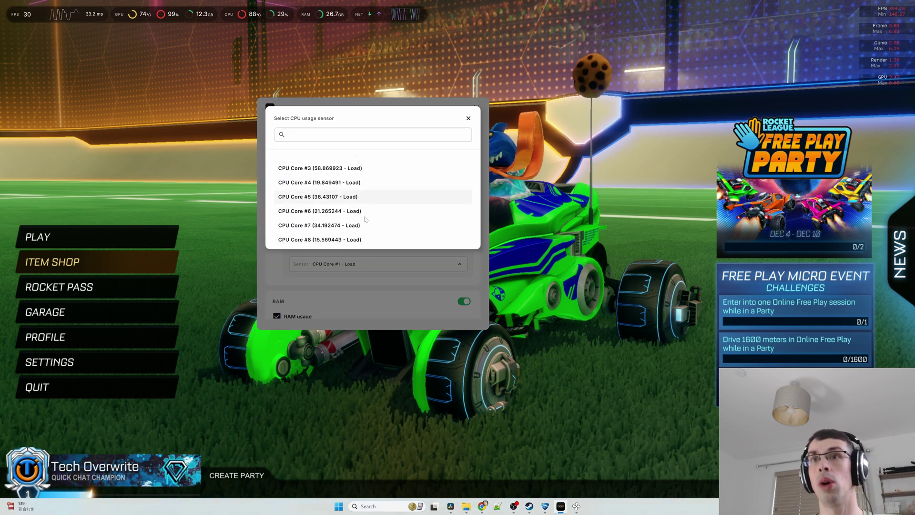
left_click(364, 234)
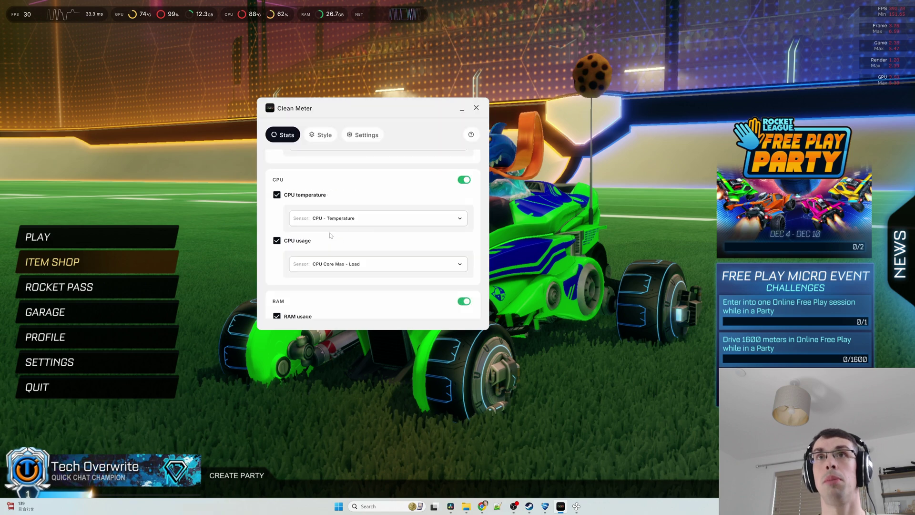
left_click(351, 265)
scroll(347, 228, "down", 2)
scroll(348, 228, "down", 6)
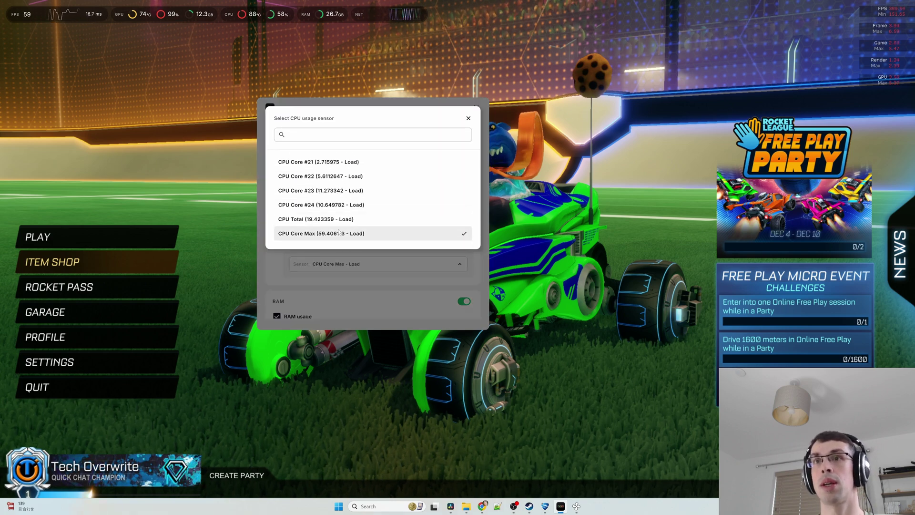
left_click(327, 219)
Set the CPU temperature sensor to CCD1 (Tdie)
left_click(339, 215)
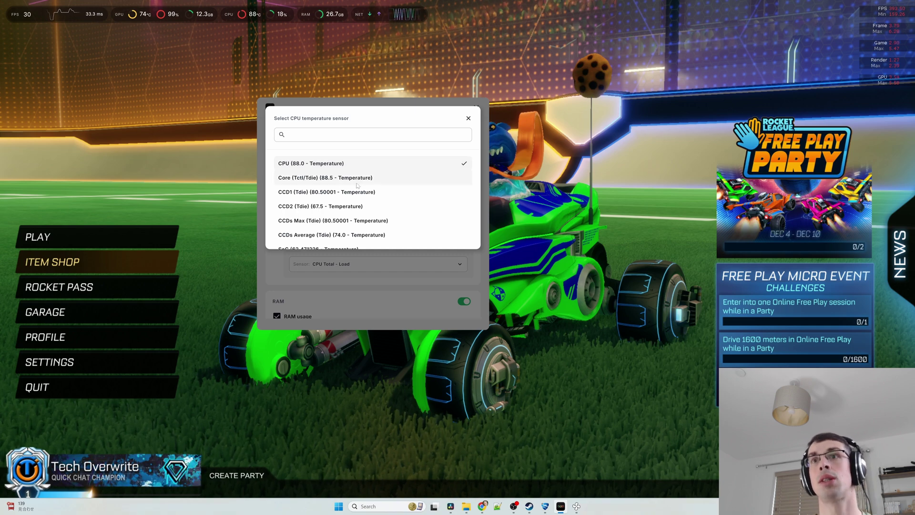
left_click(345, 193)
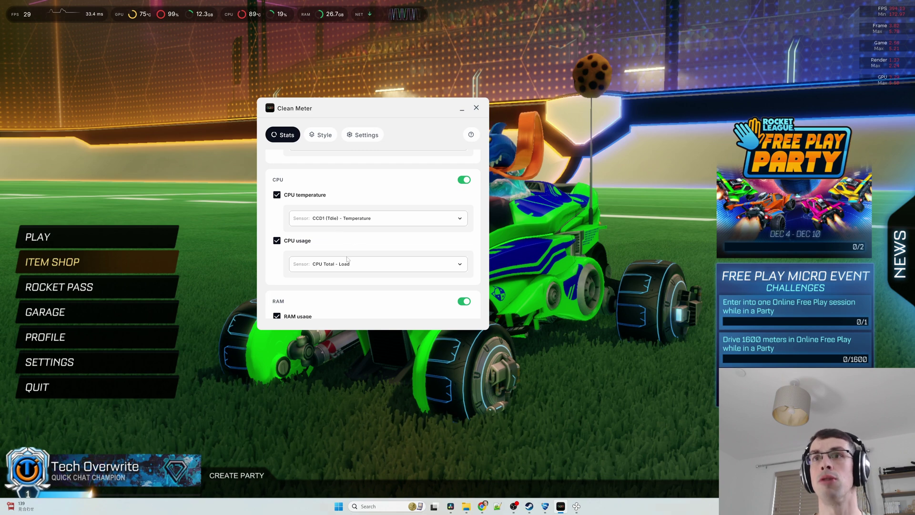
scroll(455, 236, "down", 1)
Toggle the RAM stats section off and back on
scroll(454, 236, "down", 3)
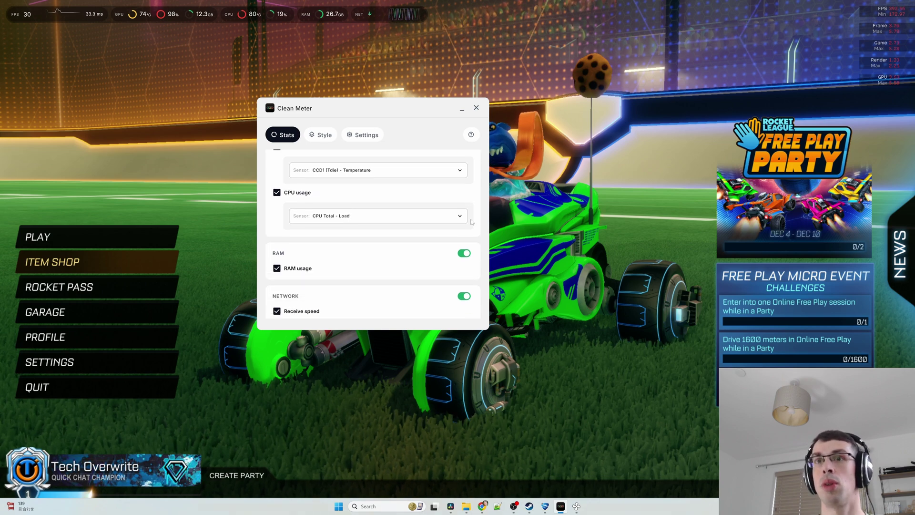
left_click(281, 216)
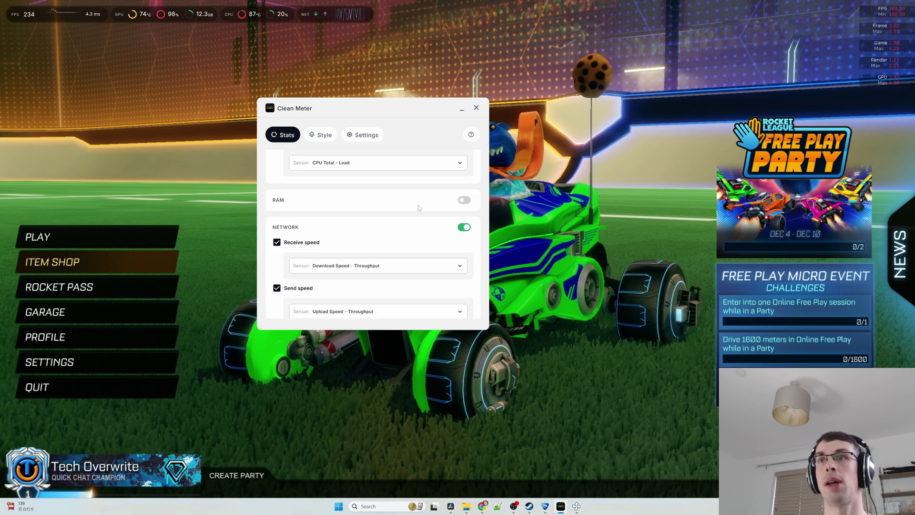
left_click(464, 200)
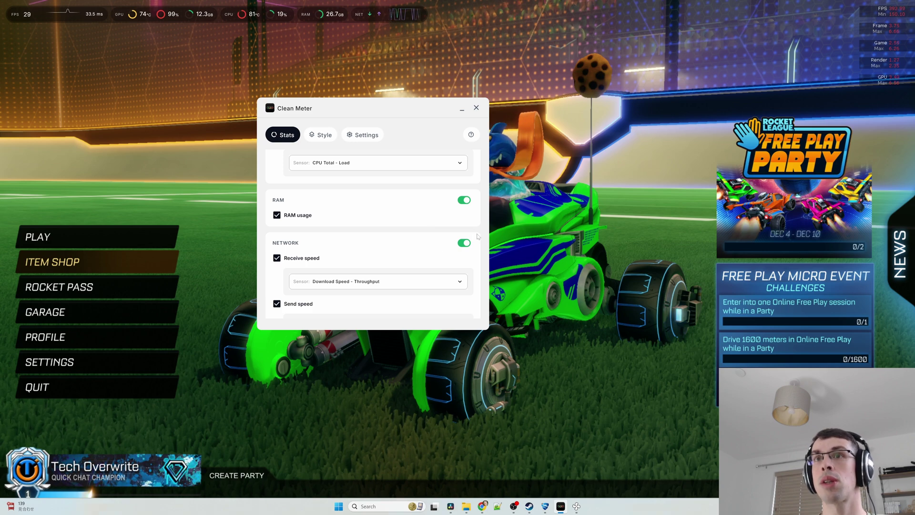
Toggle network stats and download speed off and on, then switch network stats off
scroll(371, 191, "down", 2)
left_click(464, 193)
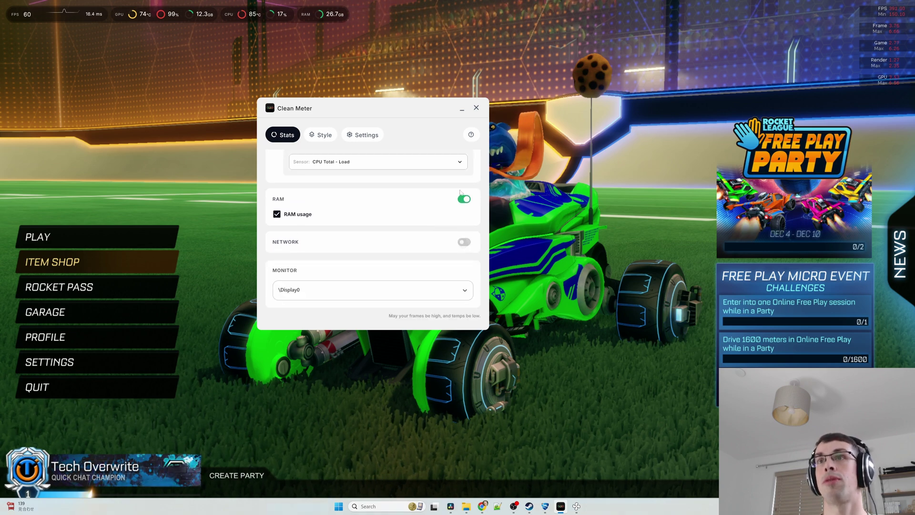
left_click(465, 246)
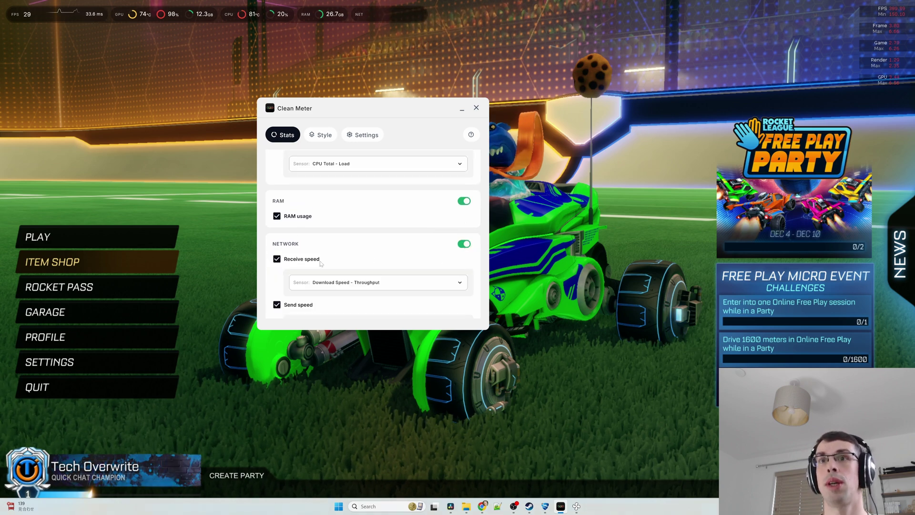
scroll(410, 200, "down", 1)
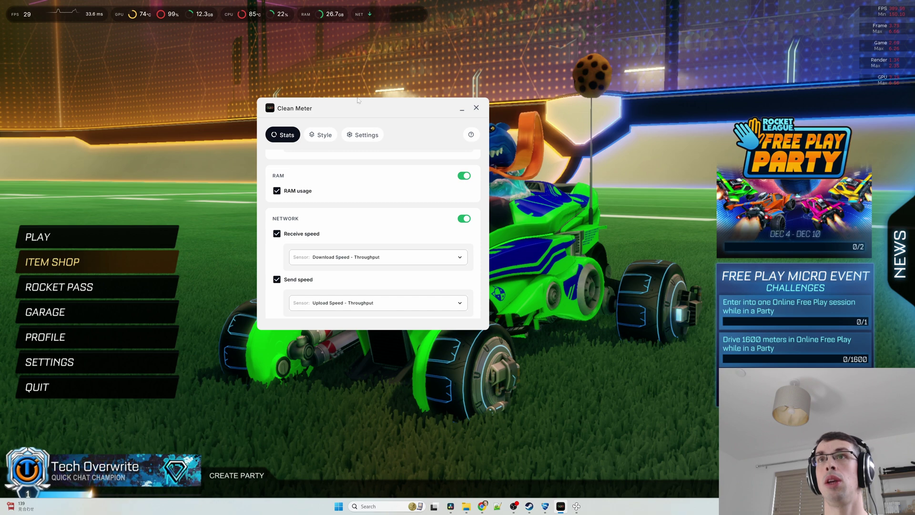
left_click(277, 234)
left_click(277, 234)
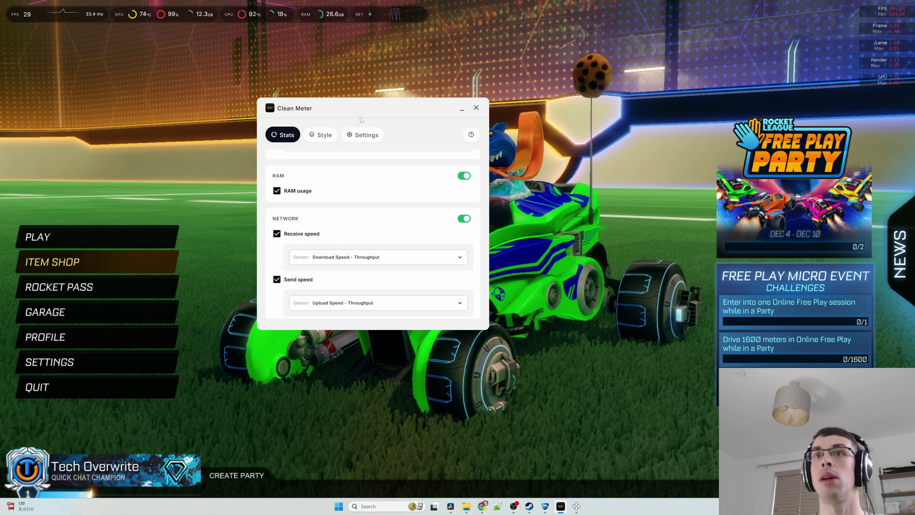
scroll(283, 254, "down", 3)
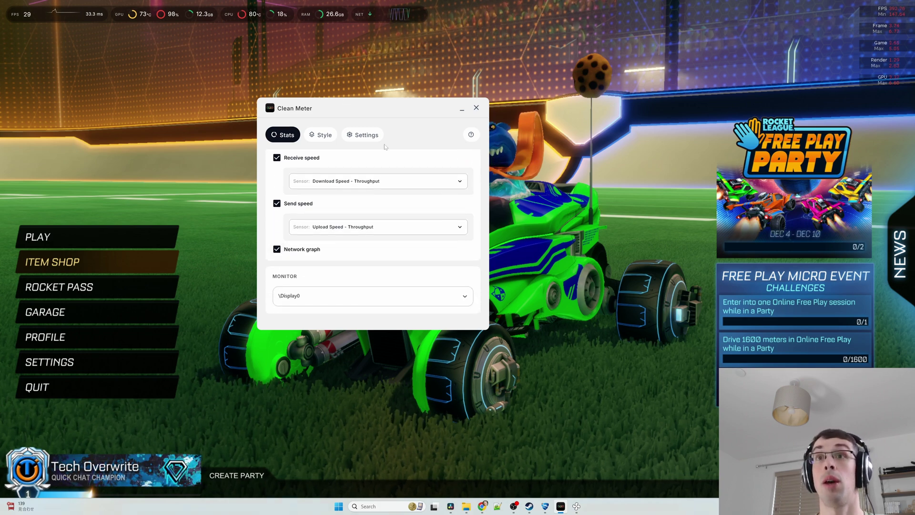
scroll(376, 193, "up", 1)
left_click(464, 167)
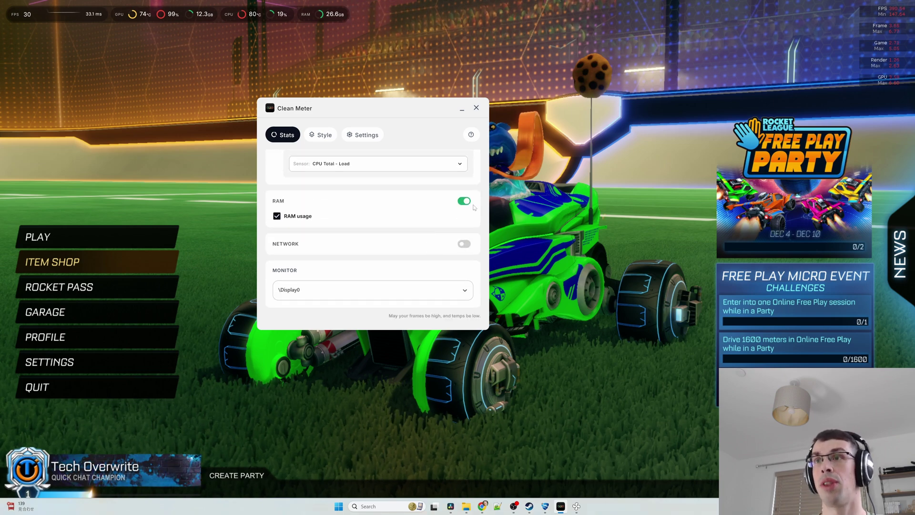
Turn off RAM, CPU usage and the frame-time graph, removing then restoring GPU usage
left_click(464, 200)
scroll(427, 244, "up", 2)
scroll(427, 244, "up", 1)
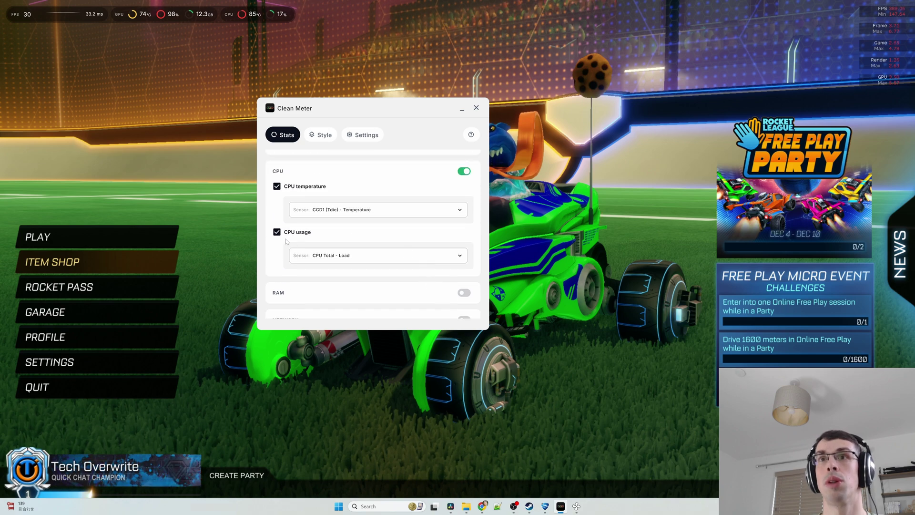
left_click(276, 232)
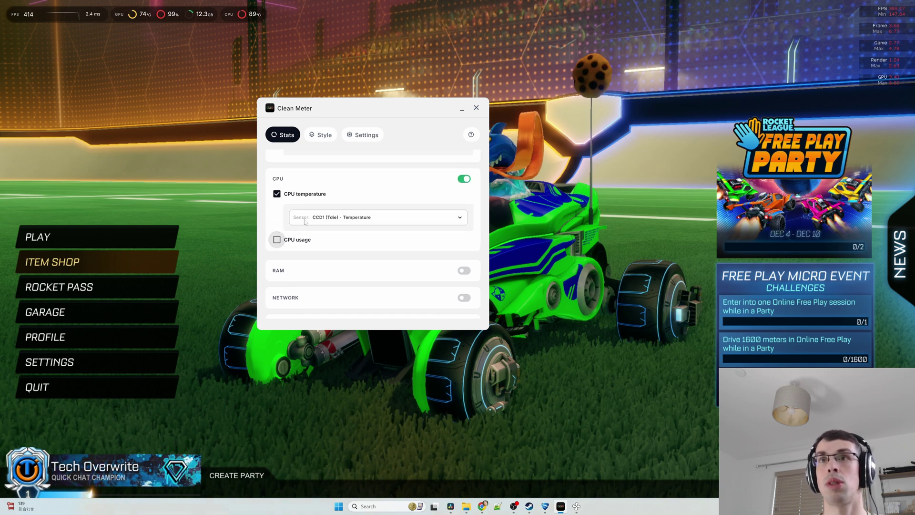
scroll(276, 219, "up", 4)
scroll(279, 191, "up", 3)
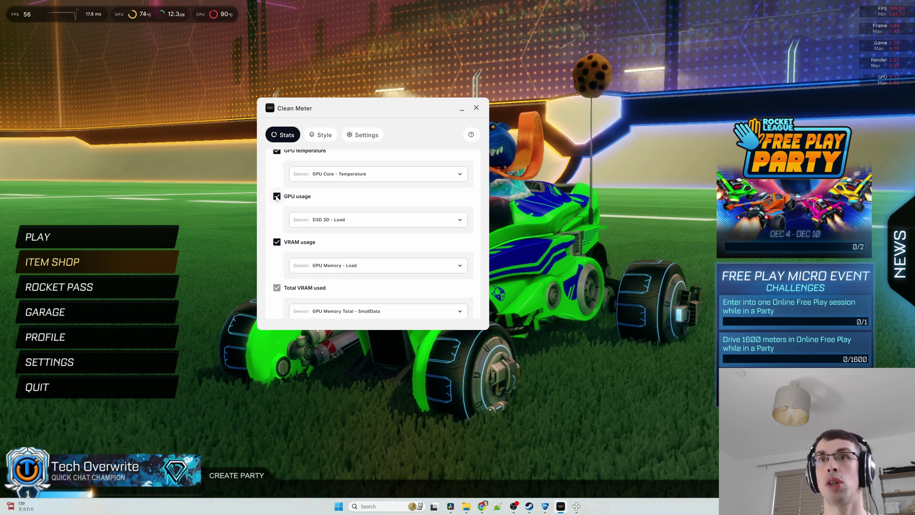
left_click(277, 196)
scroll(312, 227, "up", 4)
left_click(278, 218)
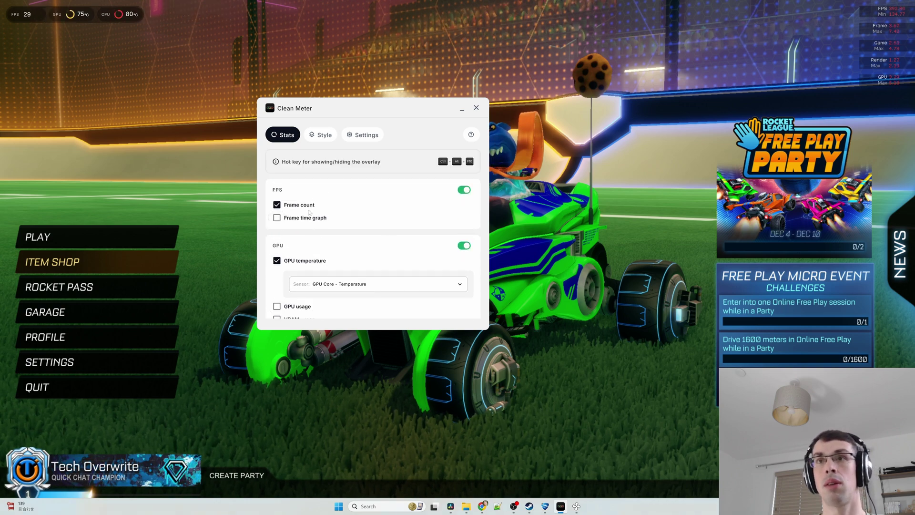
scroll(282, 222, "down", 3)
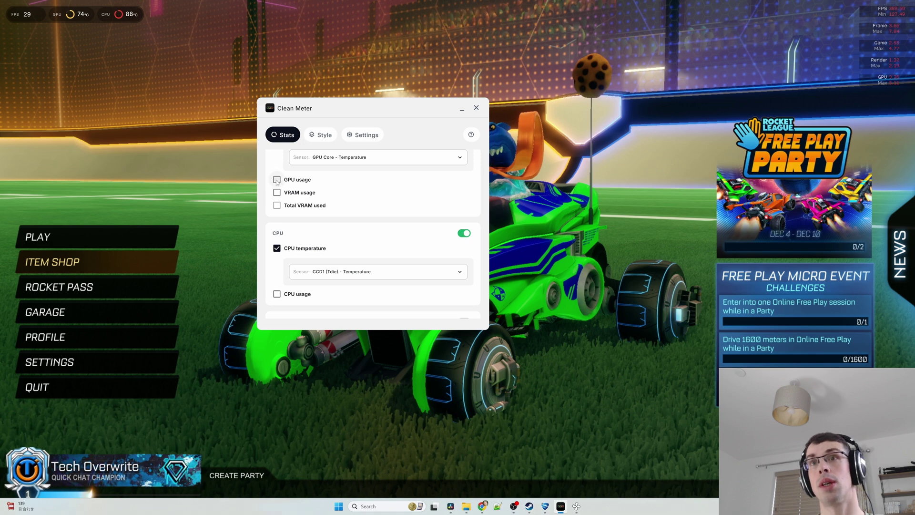
left_click(277, 180)
scroll(361, 216, "down", 5)
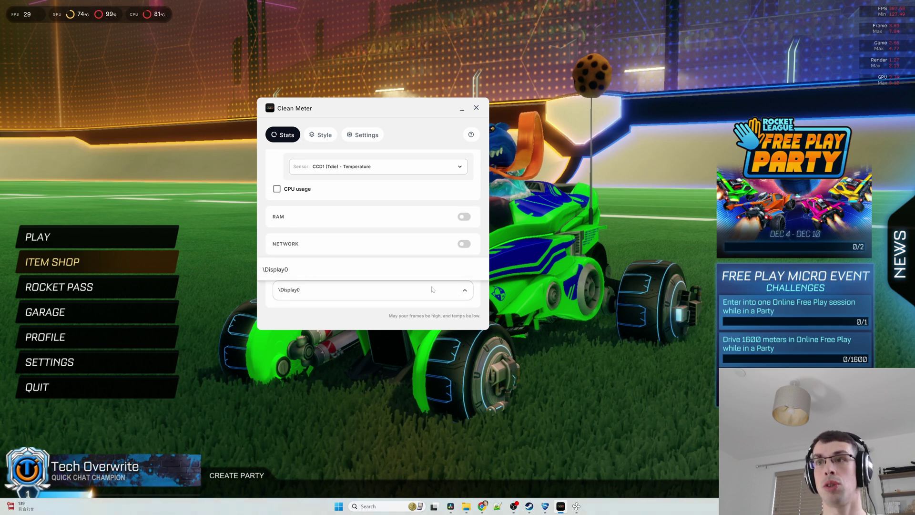
scroll(437, 236, "up", 5)
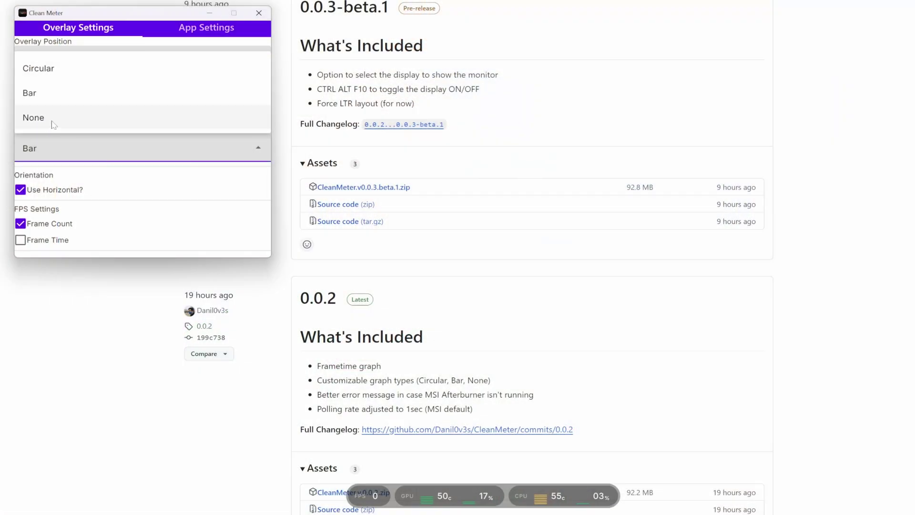
Switch the overlay graph type from None to Circular and disable Use Horizontal
left_click(30, 119)
left_click(258, 148)
left_click(74, 69)
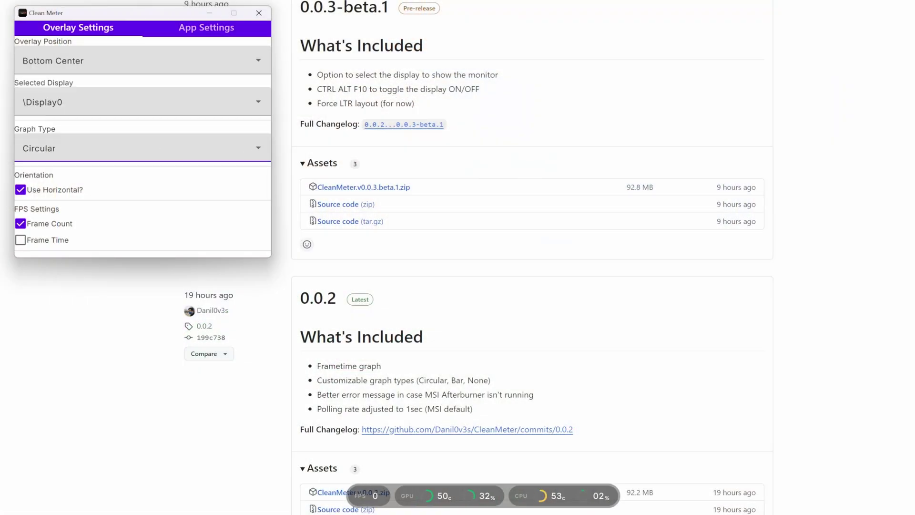
left_click(21, 191)
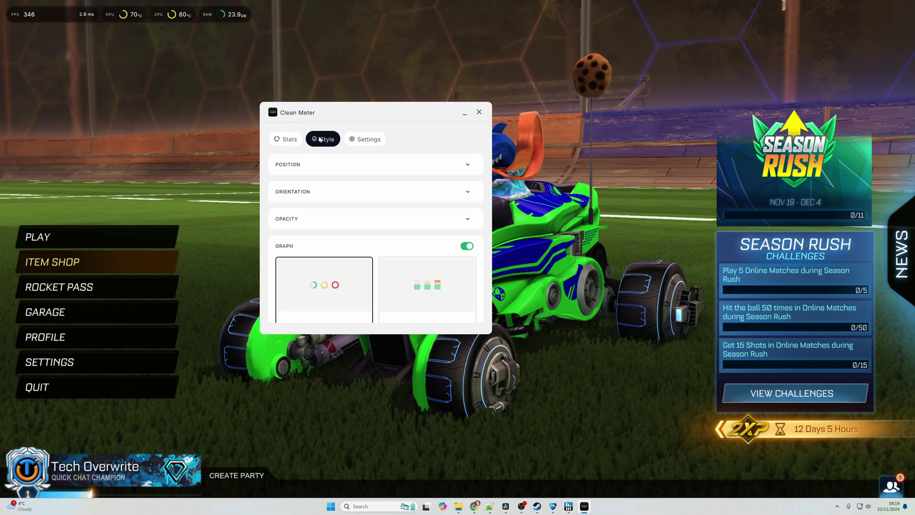
Preview the overlay at top middle, bottom right, bottom middle, bottom left and top right
left_click(467, 164)
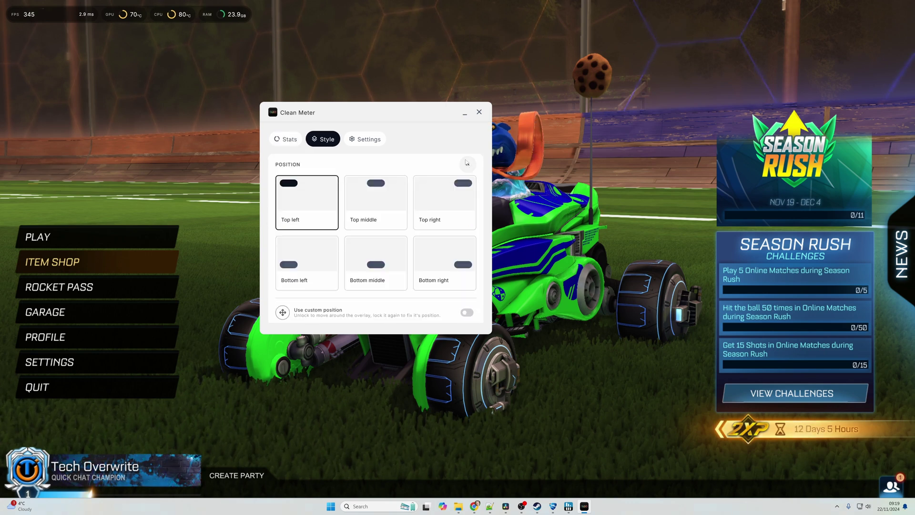
left_click(374, 193)
left_click(445, 263)
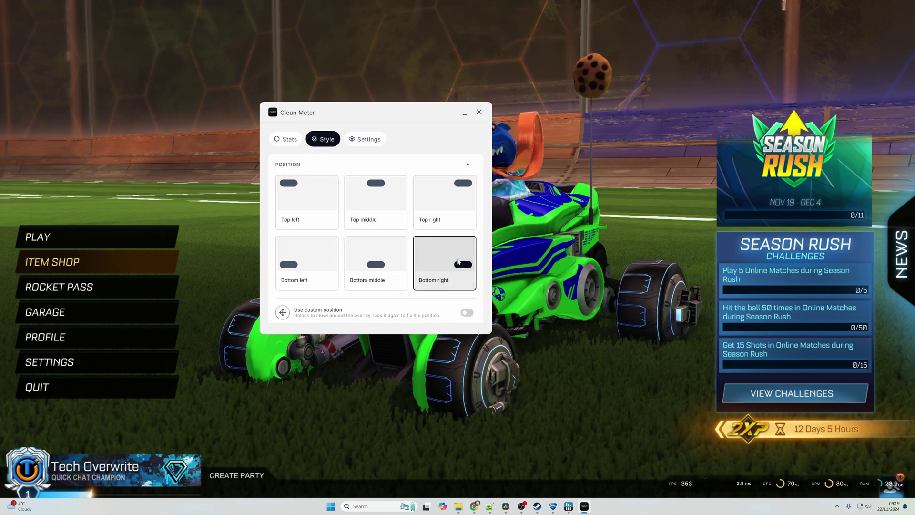
scroll(429, 239, "down", 2)
left_click(376, 212)
left_click(307, 212)
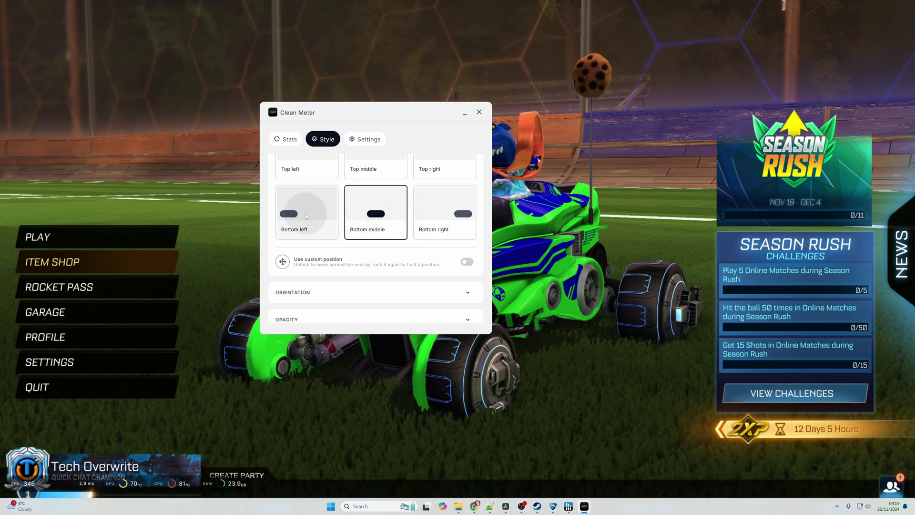
scroll(334, 215, "up", 2)
left_click(368, 203)
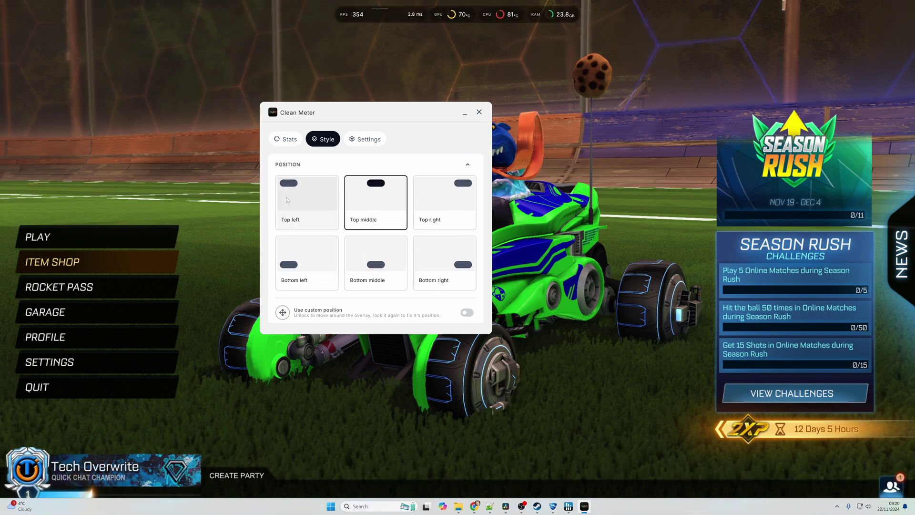
left_click(442, 199)
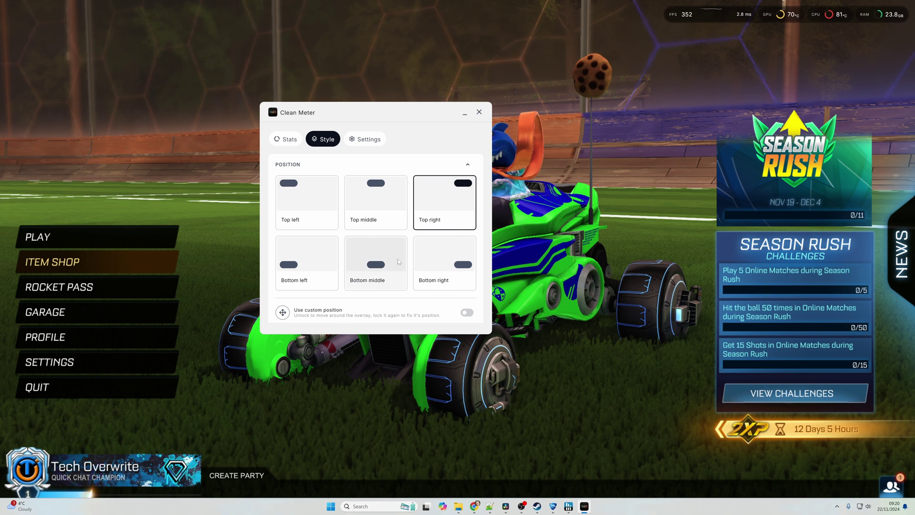
scroll(372, 267, "down", 1)
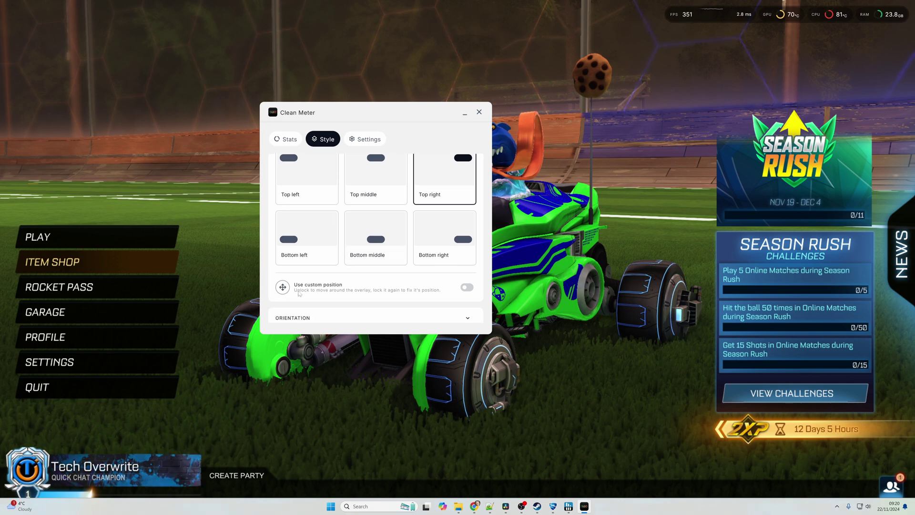
Enable custom position, drag the overlay lower down the left, then snap it to Top left
left_click(466, 289)
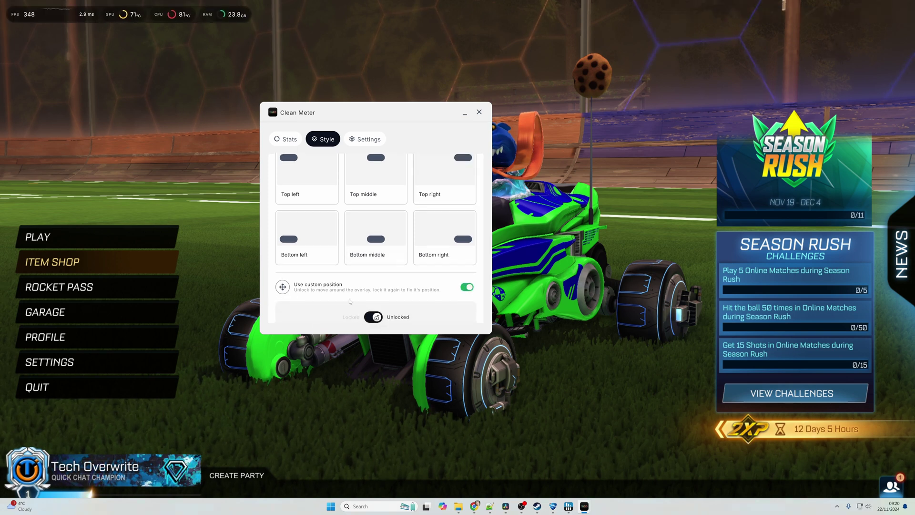
left_click_drag(113, 17, 135, 126)
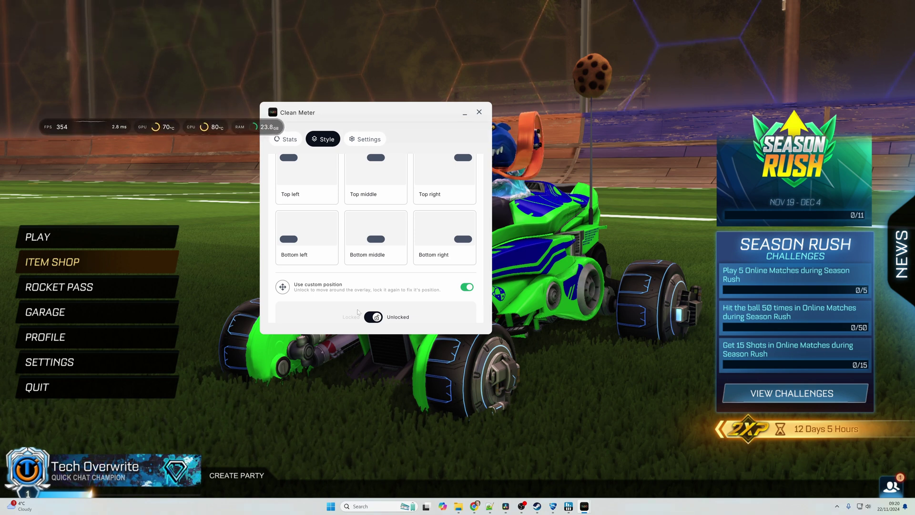
left_click(304, 196)
Compare horizontal and vertical orientation, leaving the overlay stacked vertically
scroll(377, 239, "down", 3)
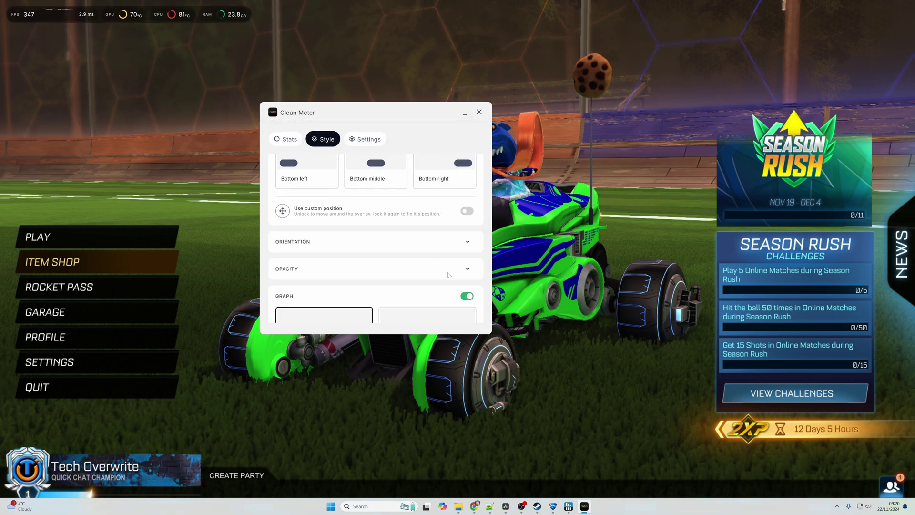
left_click(476, 243)
scroll(477, 243, "down", 1)
left_click(467, 242)
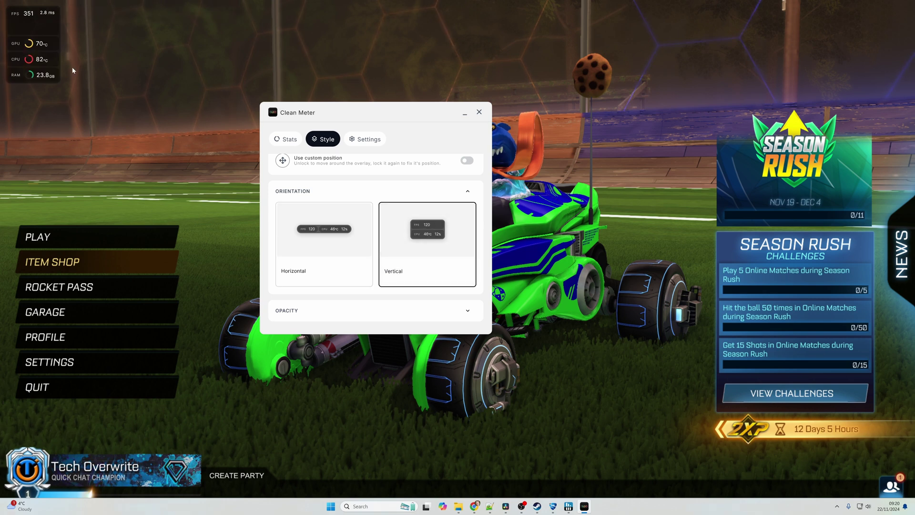
left_click(329, 236)
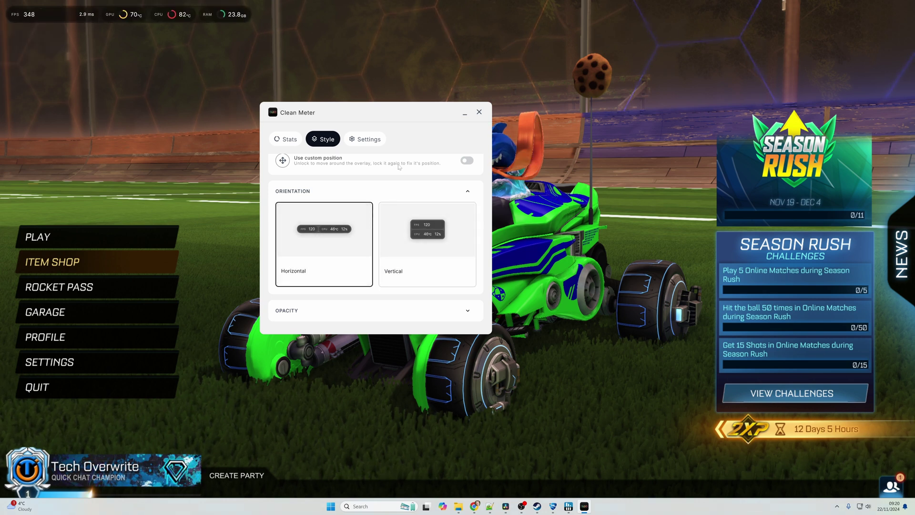
left_click(436, 235)
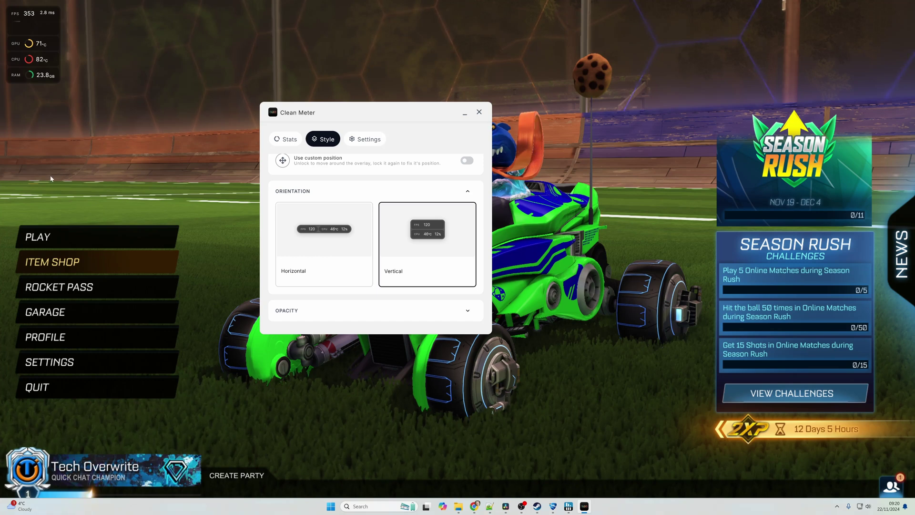
left_click(311, 235)
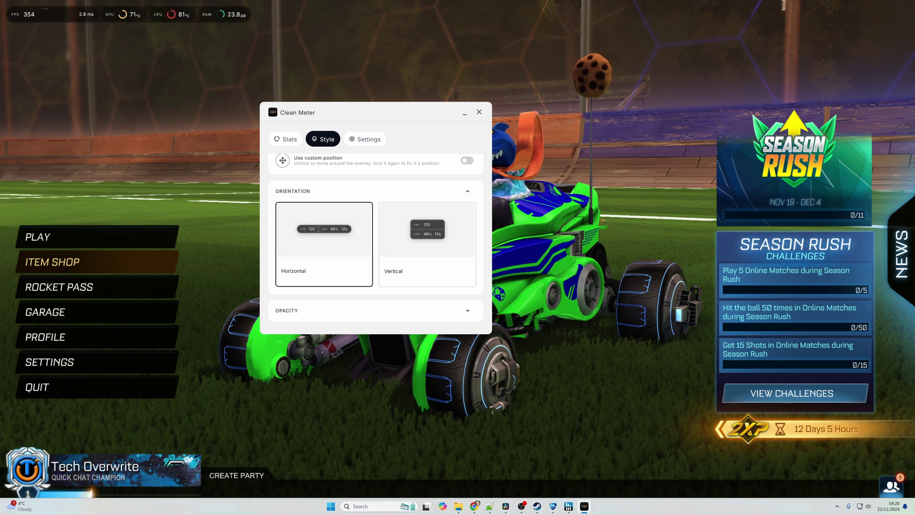
left_click(427, 241)
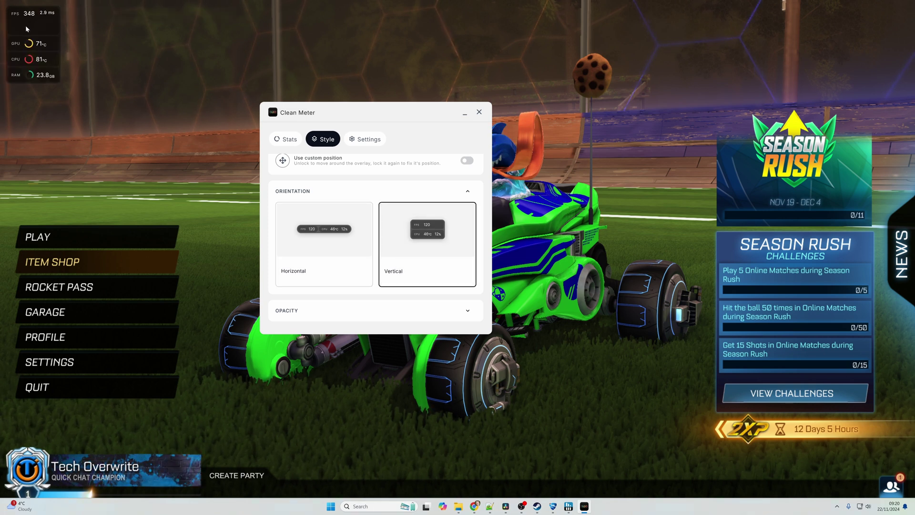
Drag the overlay opacity slider far left, then return to the Rocket League window
scroll(477, 234, "down", 3)
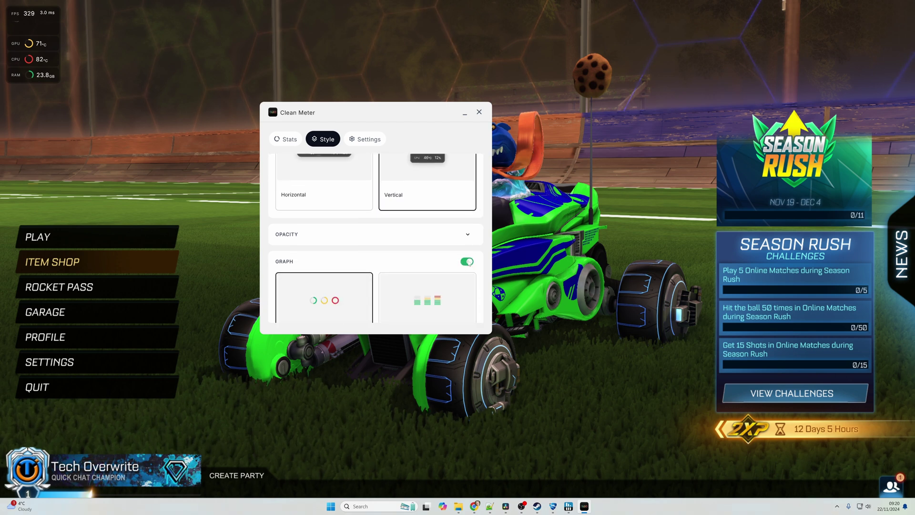
left_click(470, 241)
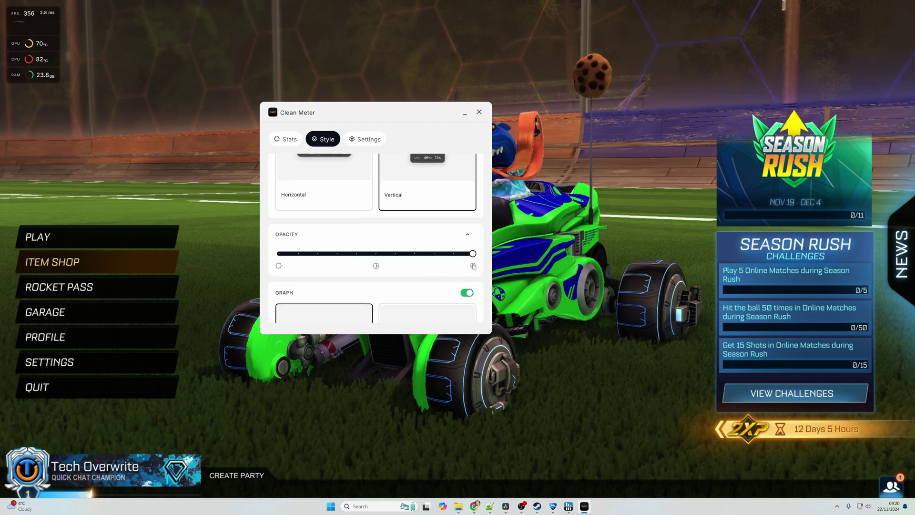
left_click_drag(473, 254, 299, 254)
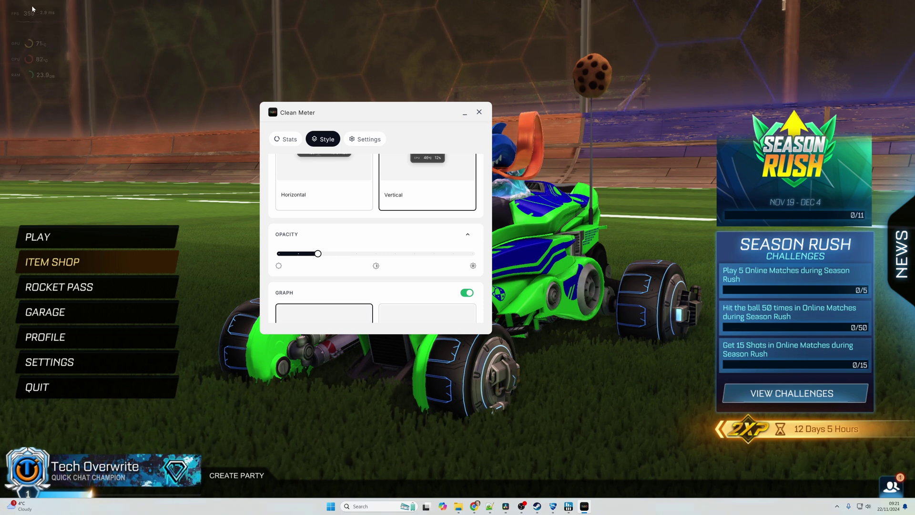
left_click(166, 140)
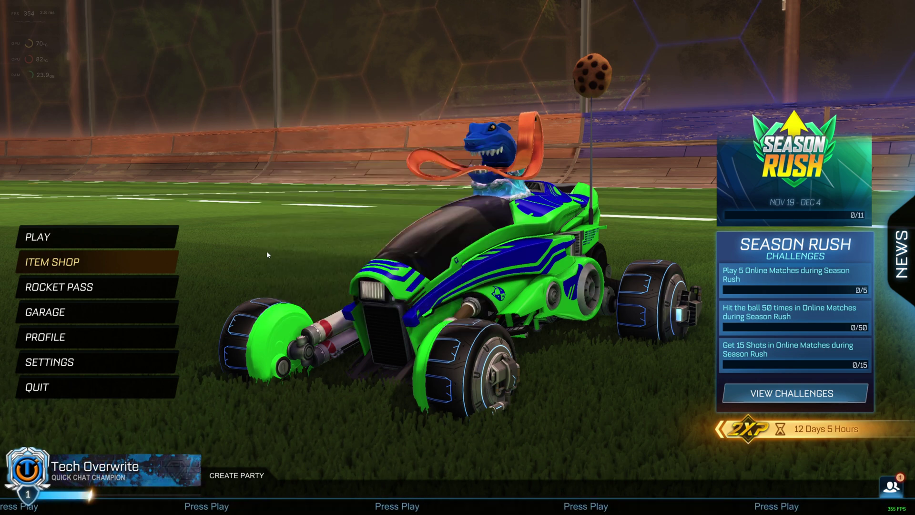
Go to Rocket League's Training modes, then bring Clean Meter's window back over it with Alt+Tab
left_click(129, 239)
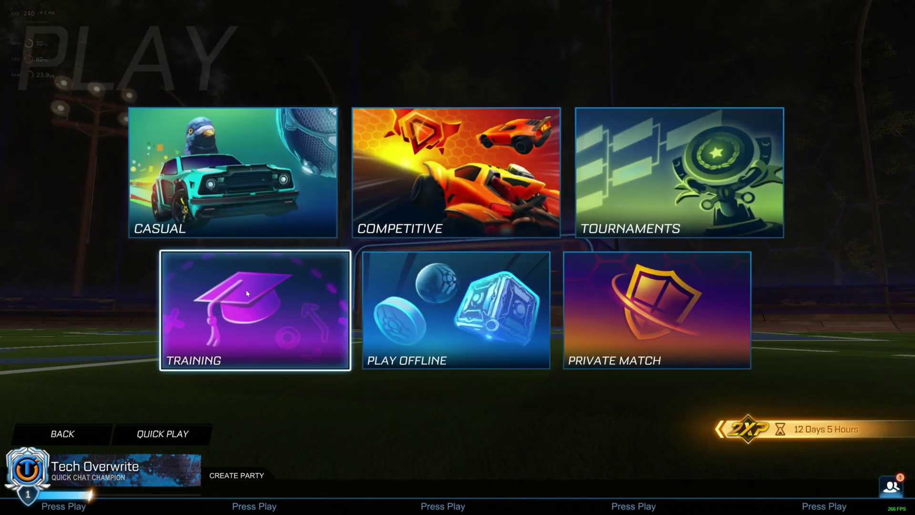
left_click(297, 283)
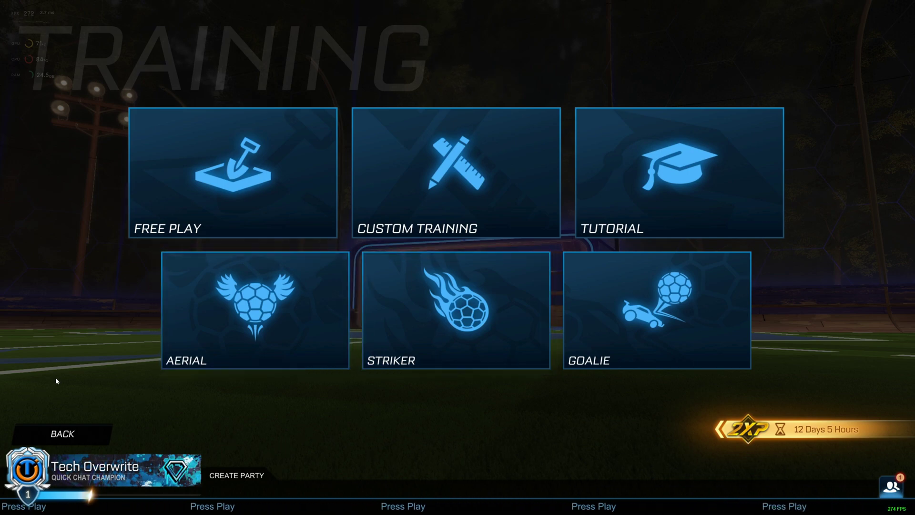
key("alt+Tab")
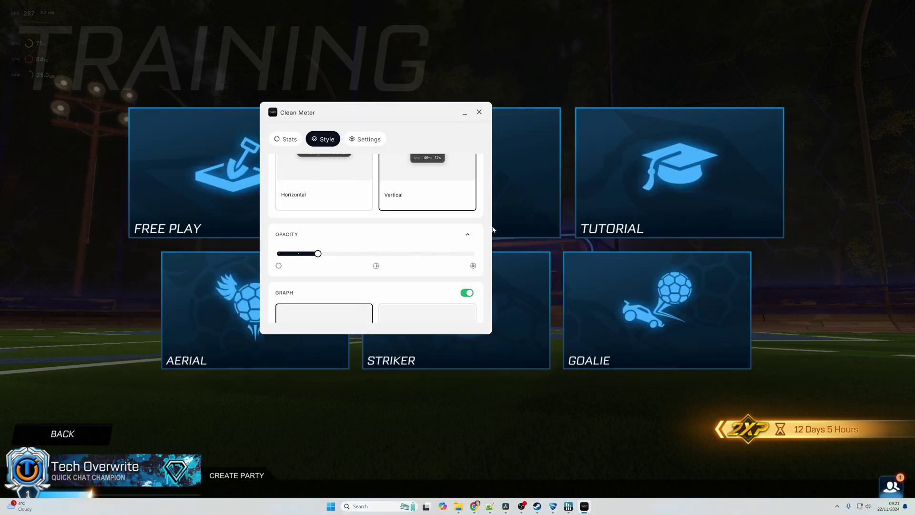
Raise opacity to maximum, try bar graphs, go back to ring graphs, and show General settings
scroll(382, 238, "down", 1)
left_click_drag(318, 231, 472, 232)
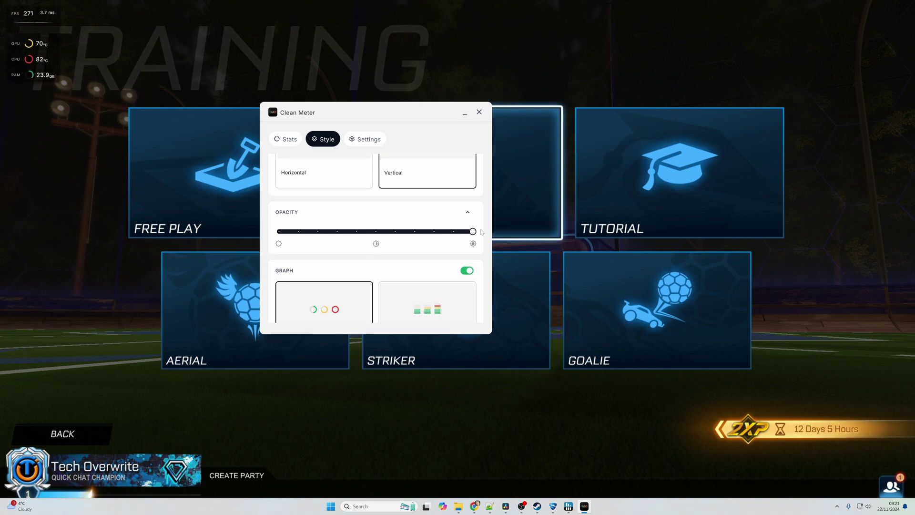
scroll(479, 233, "down", 2)
left_click(435, 262)
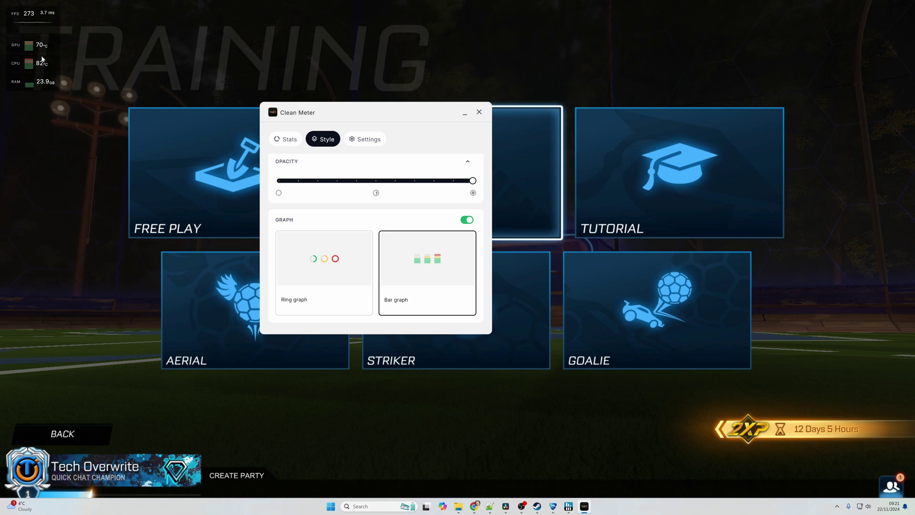
left_click(313, 276)
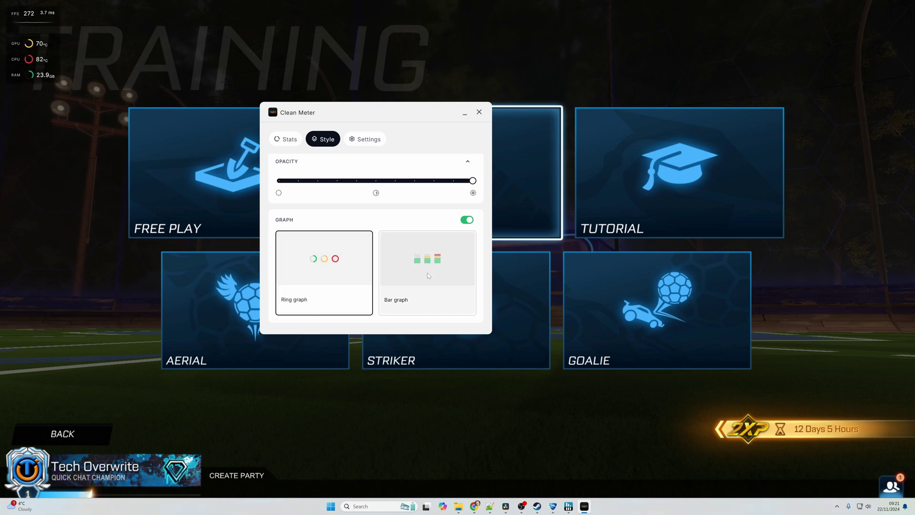
left_click(365, 139)
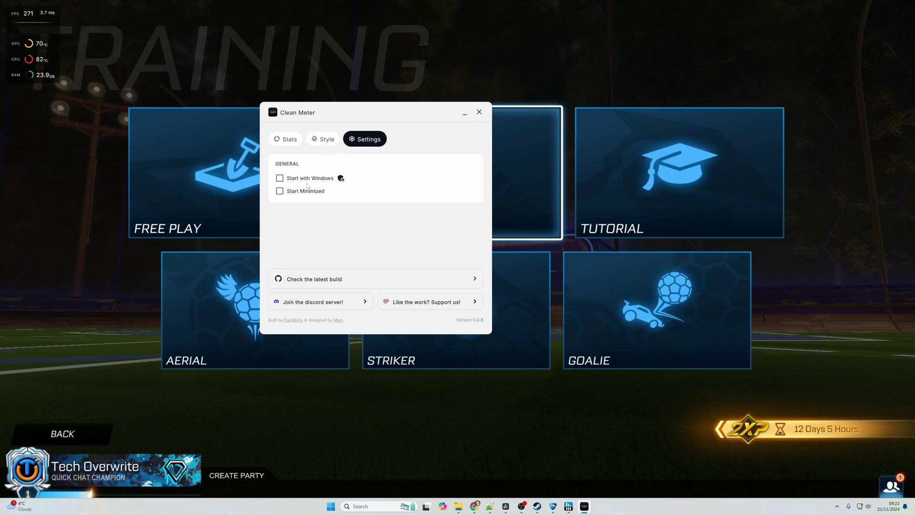
Tick Start with Windows on Clean Meter's Settings tab
left_click(279, 179)
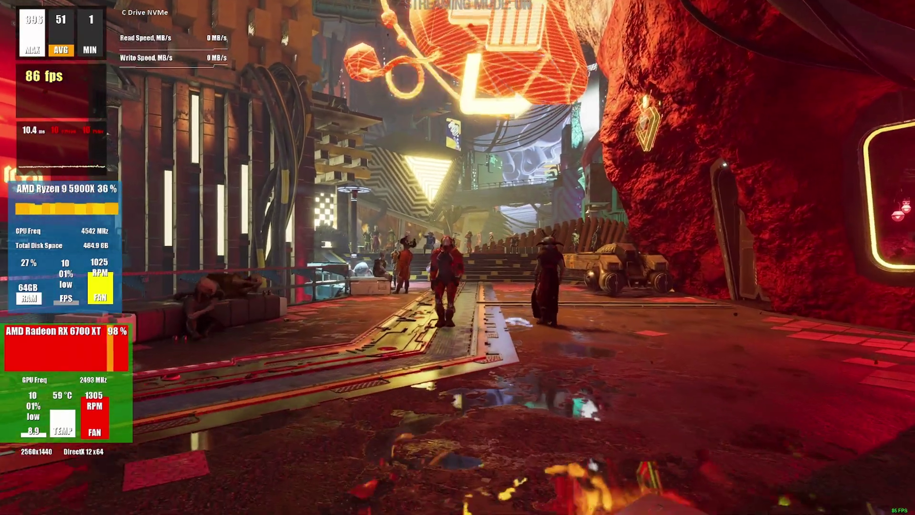
Walk the character down the walkway, past the orange-suited character, and up the stairs
key("w")
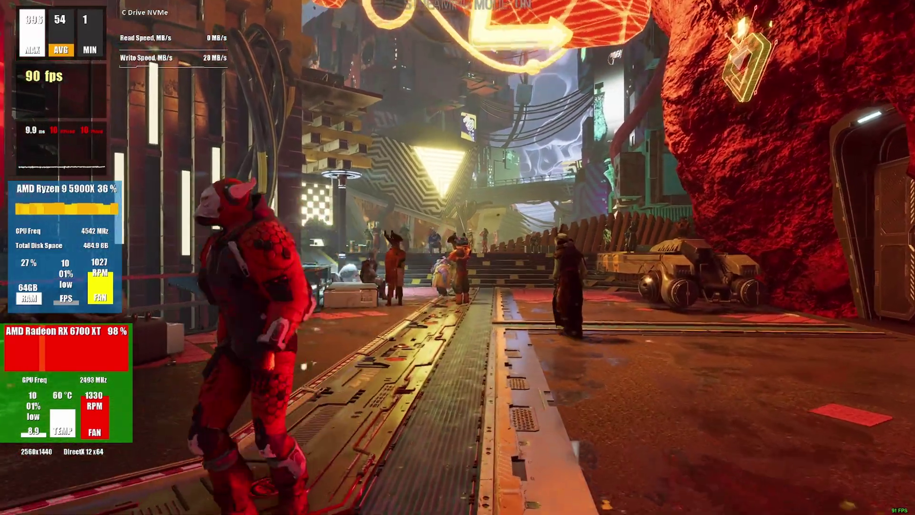
key("w")
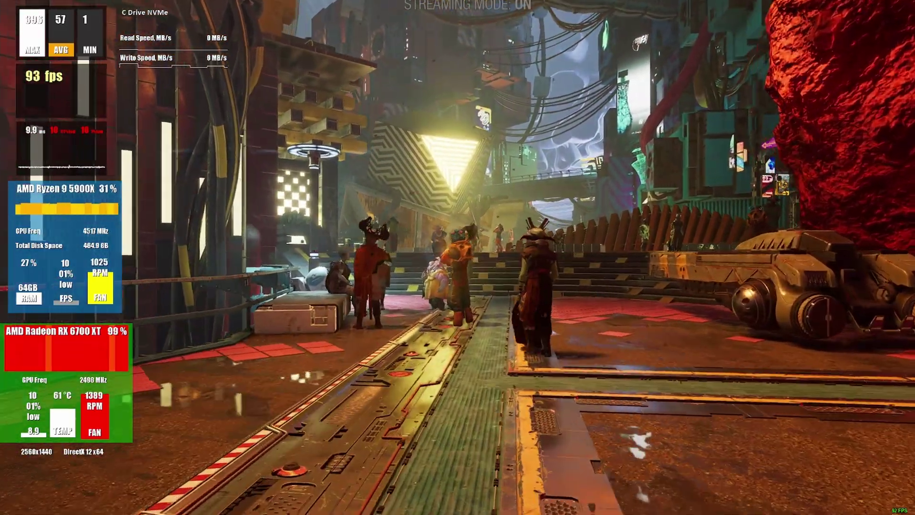
key("w")
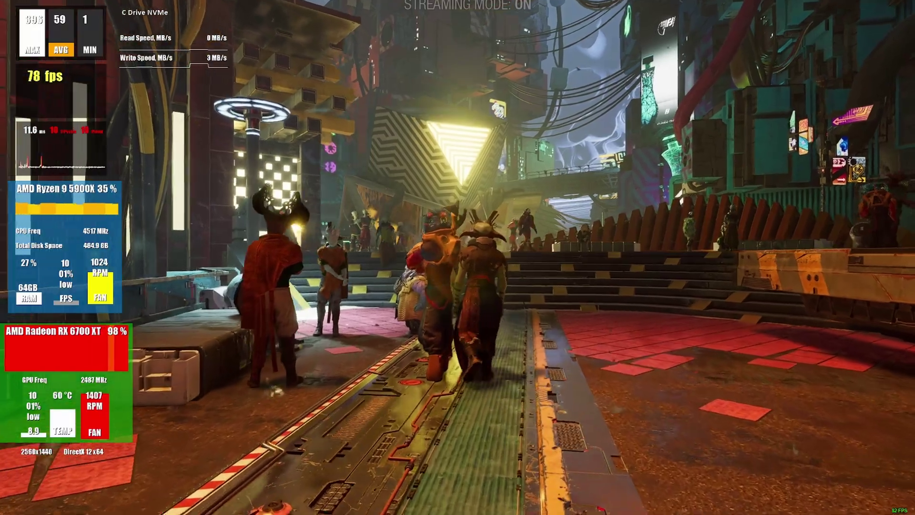
key("w")
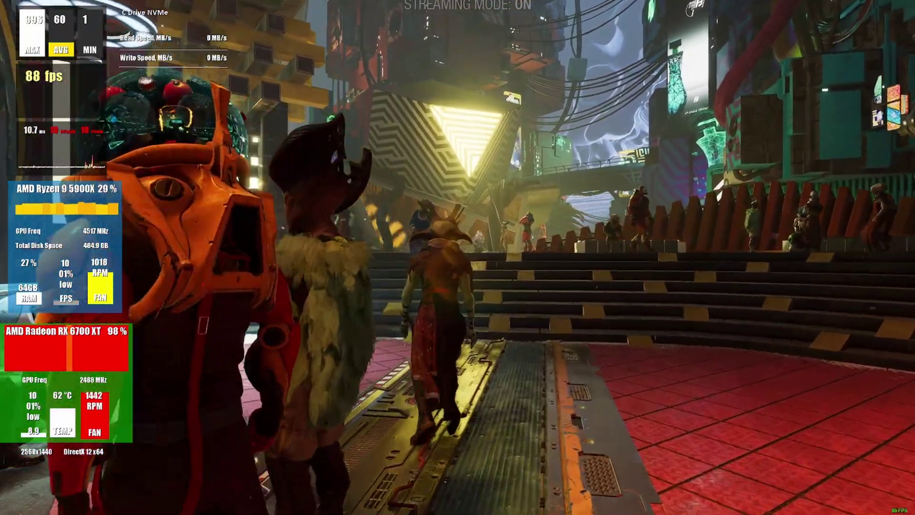
key("w")
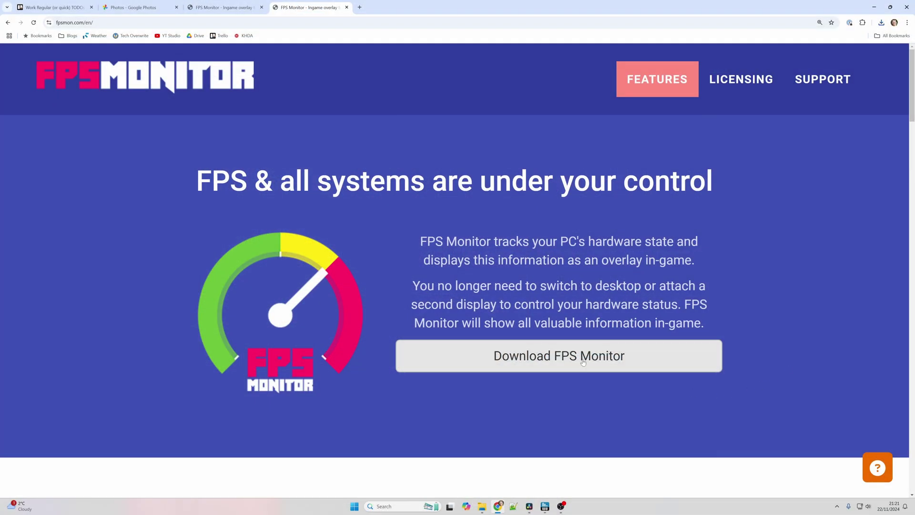
Download fpsmon-5503.exe, run it, and click Next through setup to Install
left_click(583, 362)
left_click(818, 48)
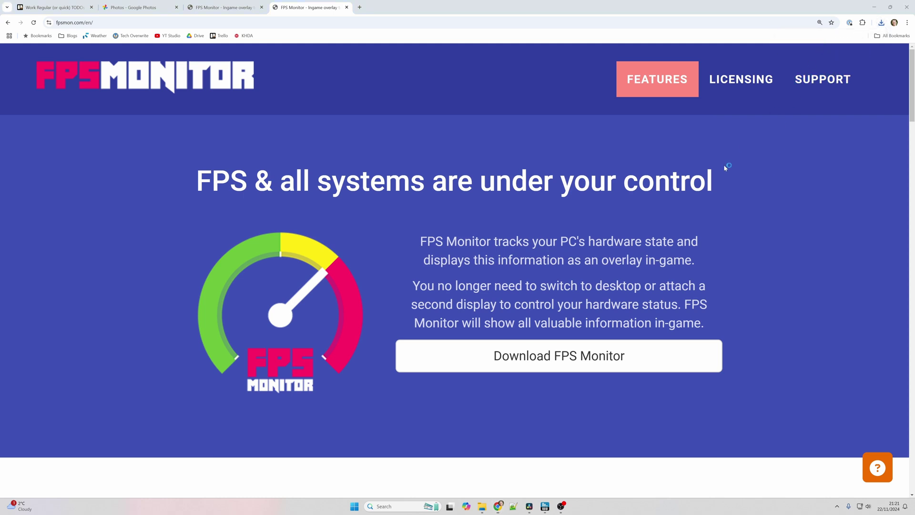
left_click(499, 308)
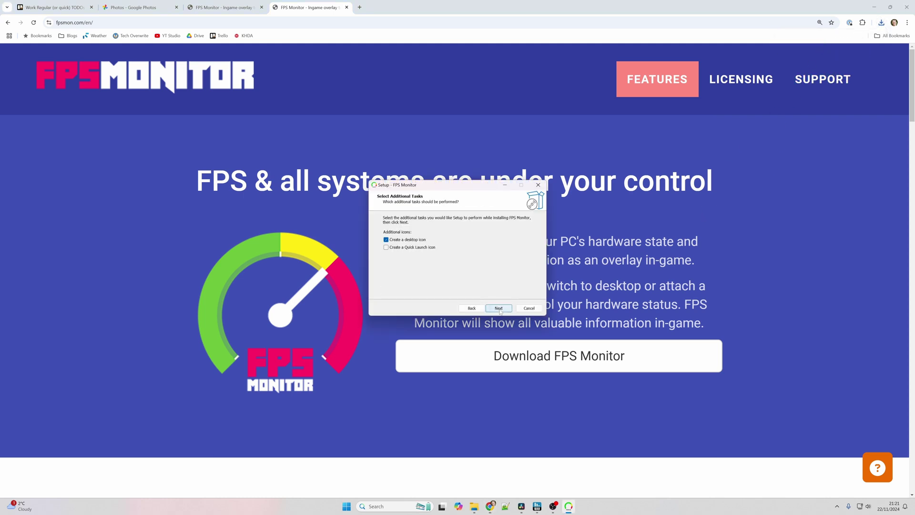
left_click(499, 309)
left_click(499, 308)
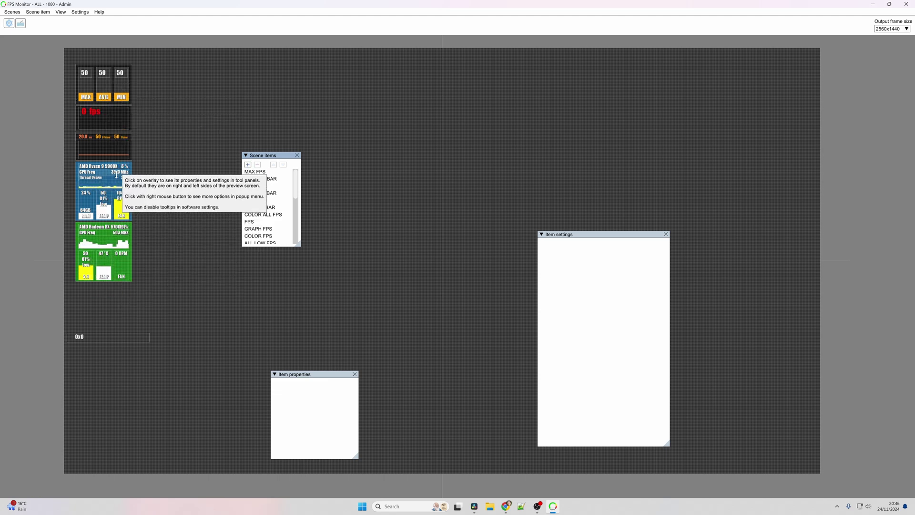
Add a Sysinfo 2.0 chart item and move the Total CPU Usage chart near the top centre
left_click(269, 215)
left_click(248, 164)
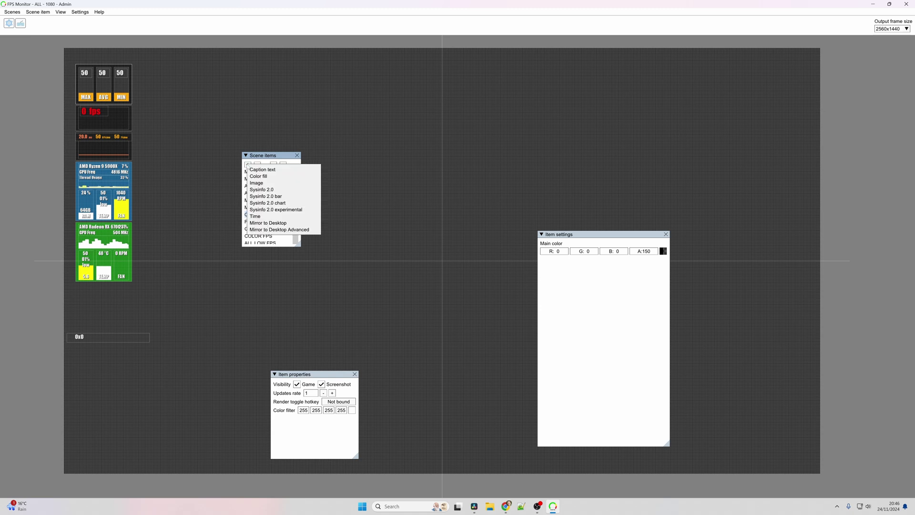
left_click(277, 204)
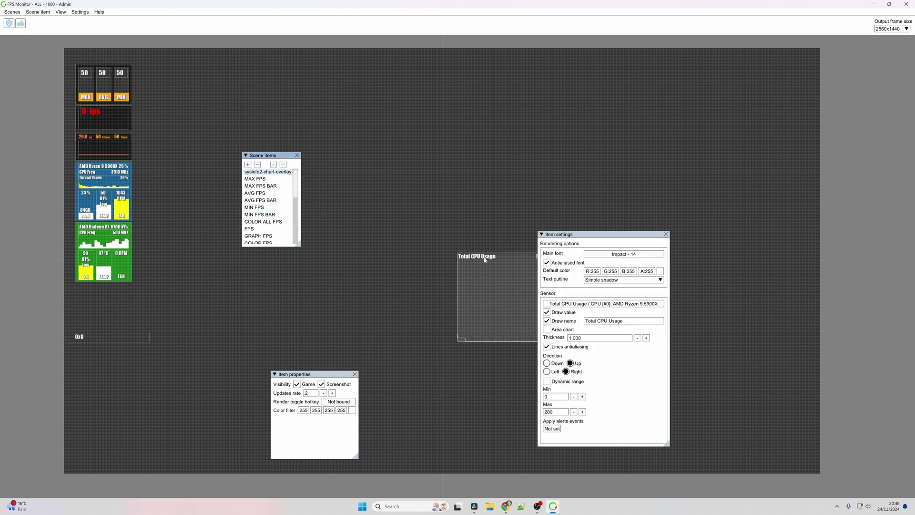
left_click_drag(522, 291, 402, 125)
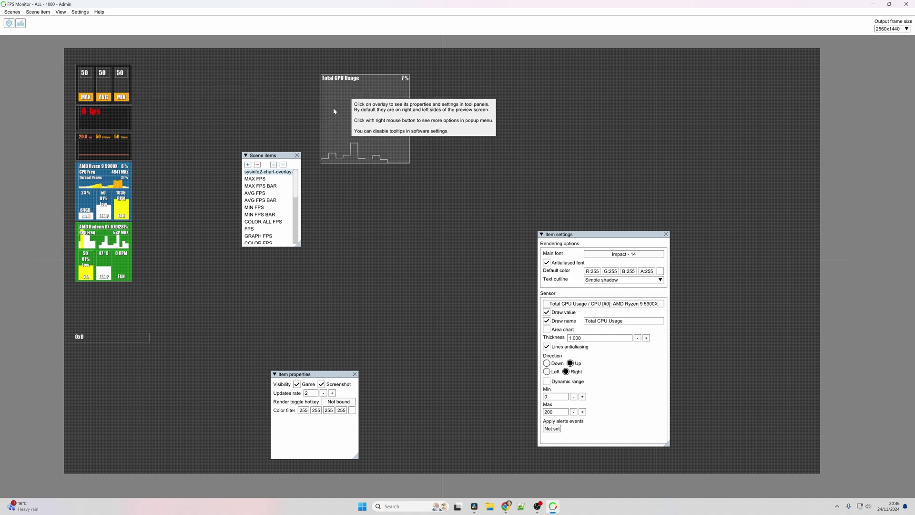
left_click(265, 193)
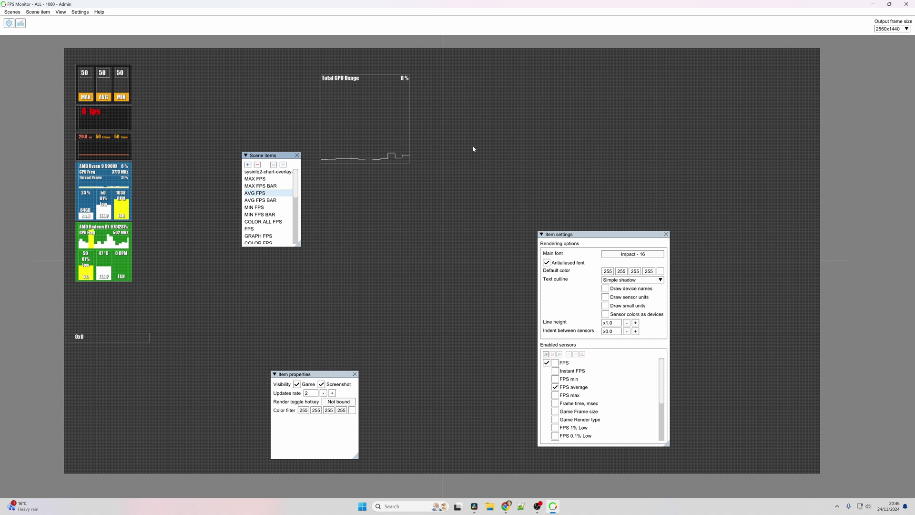
left_click(353, 114)
left_click_drag(353, 114, 362, 101)
Add a Sysinfo 2.0 experimental core-temperature list and place it under the CPU chart
left_click(254, 208)
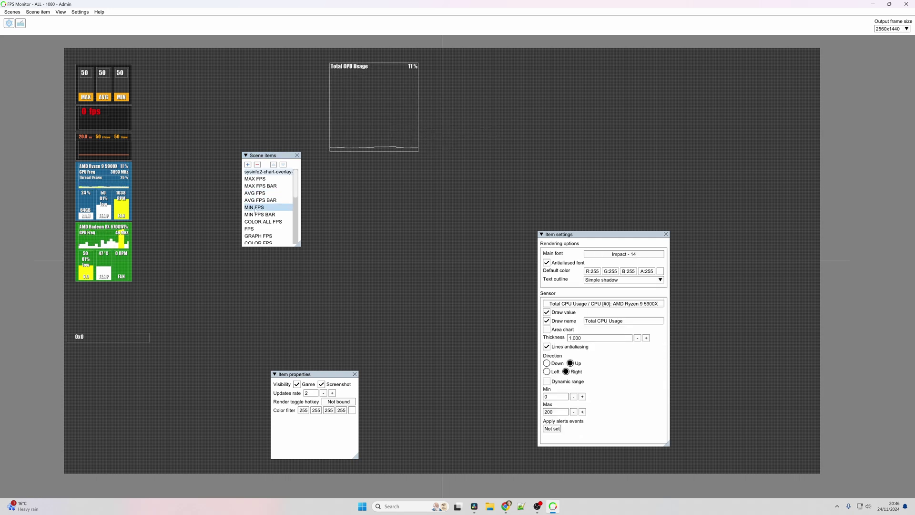
left_click(248, 164)
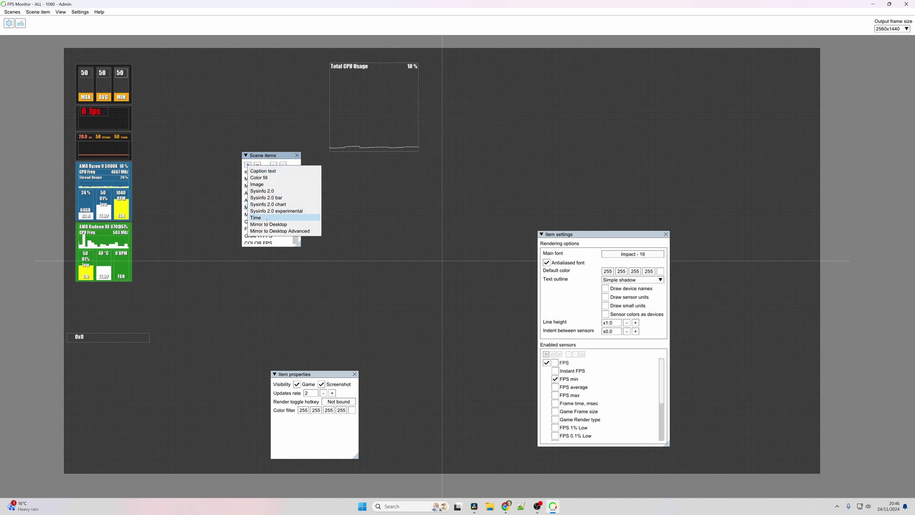
left_click(285, 211)
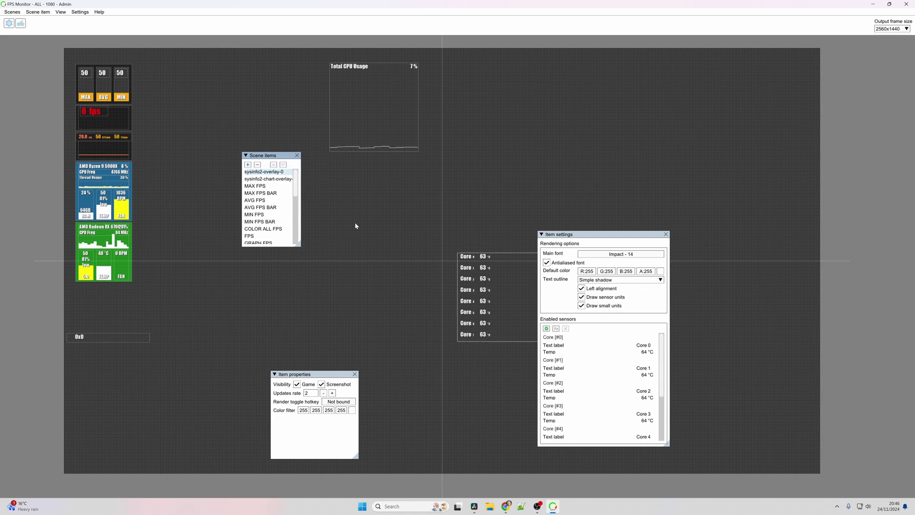
left_click_drag(504, 288, 378, 203)
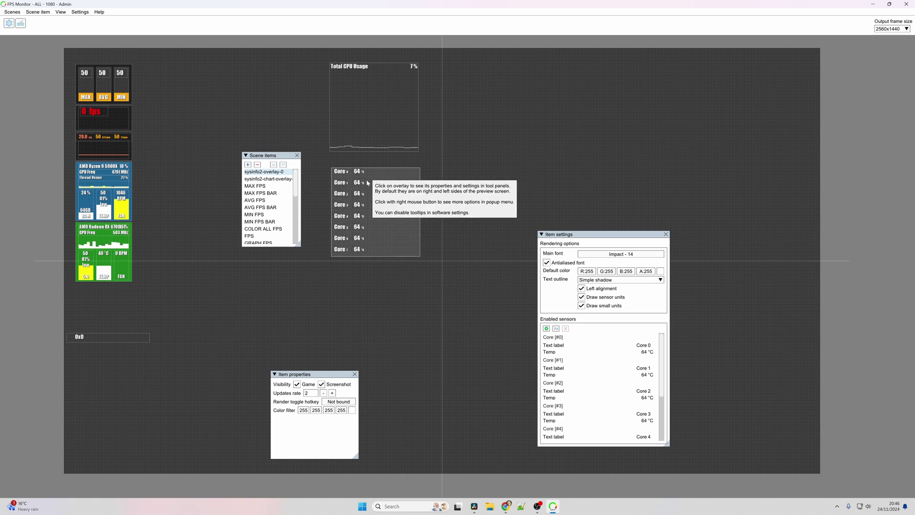
mouse_move(16, 38)
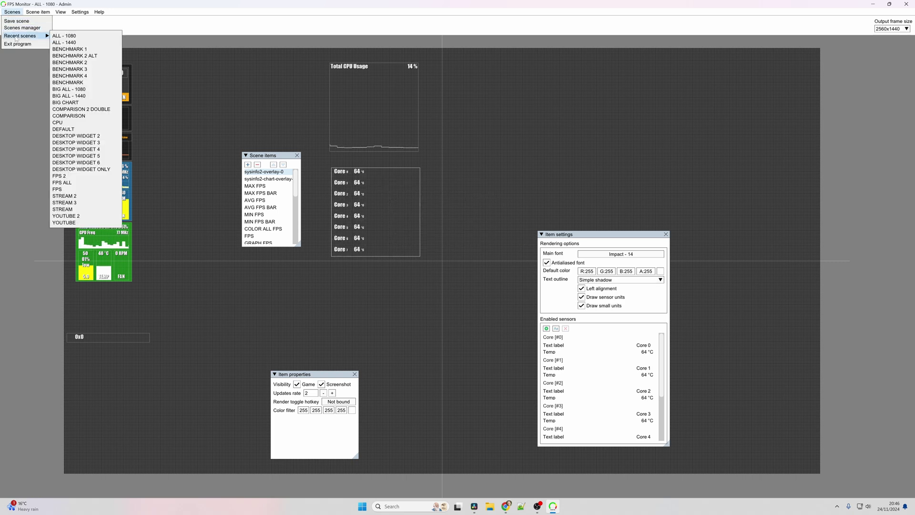
Load the ALL - 1440 scene and inspect its CPU widget, C Drive NVMe caption and disk chart
left_click(70, 43)
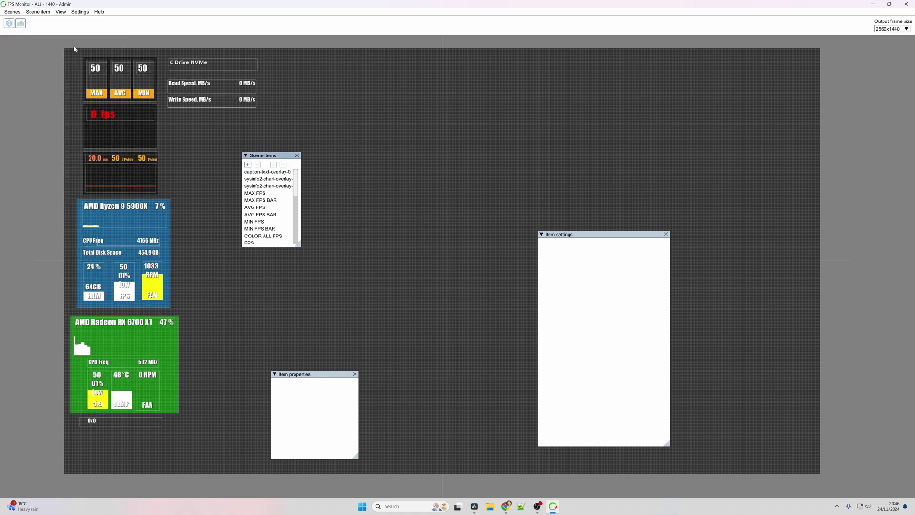
left_click(169, 223)
left_click(207, 89)
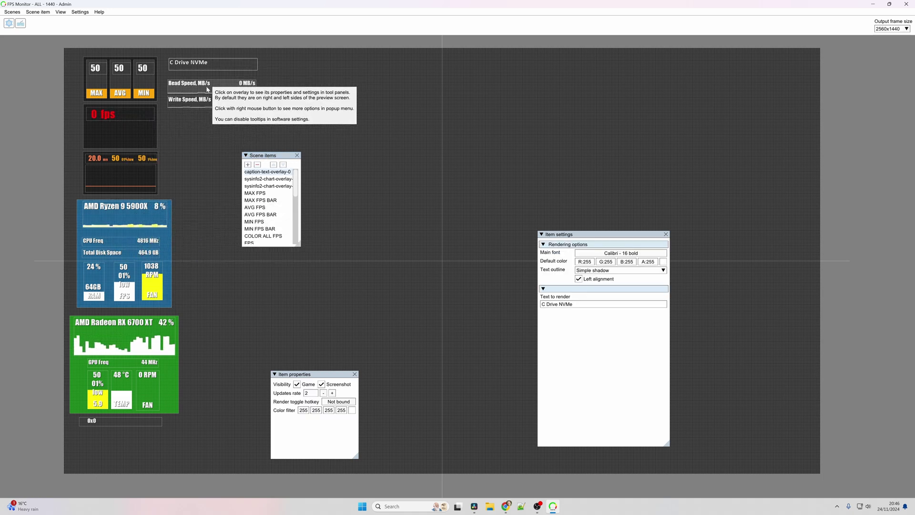
left_click(208, 91)
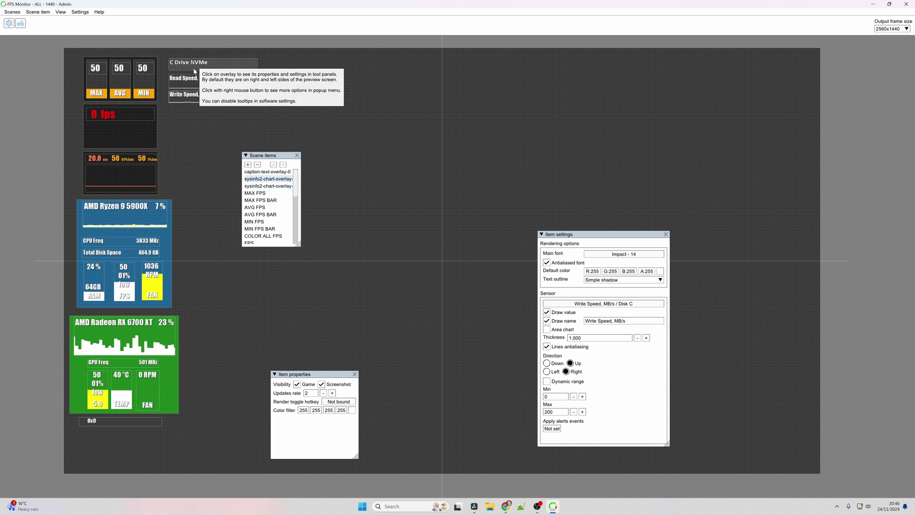
left_click(194, 71)
Load BENCHMARK 3 from Scenes > Recent scenes
left_click(12, 12)
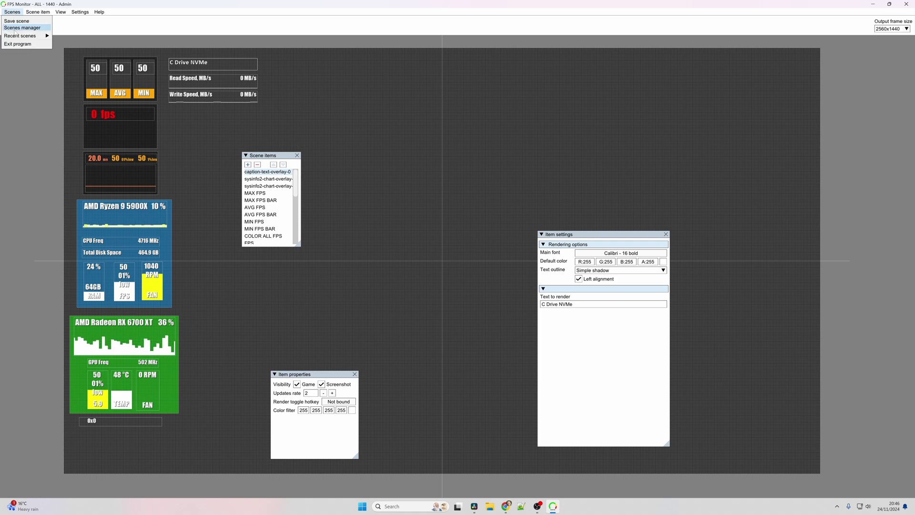
mouse_move(14, 37)
left_click(83, 69)
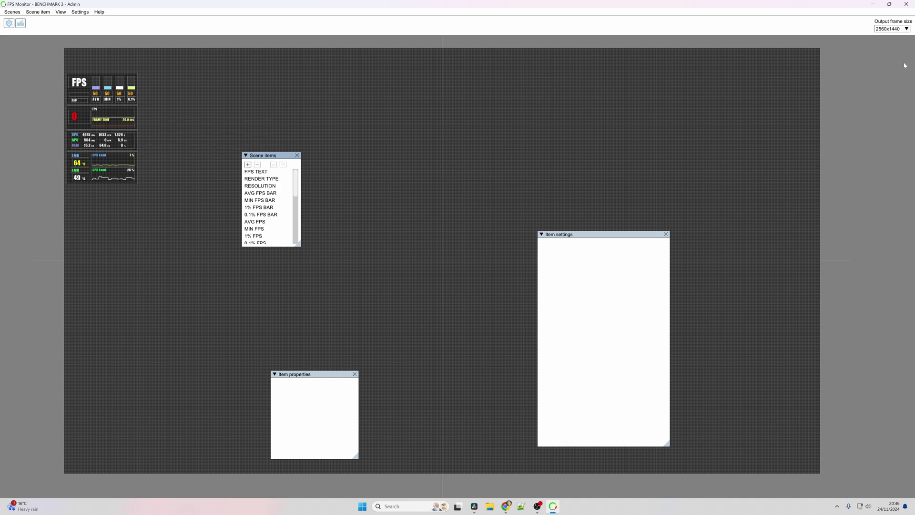
Try 1280x800 and 1680x720 output frame sizes, settle on 2560x1440, then show recent scenes
left_click(898, 31)
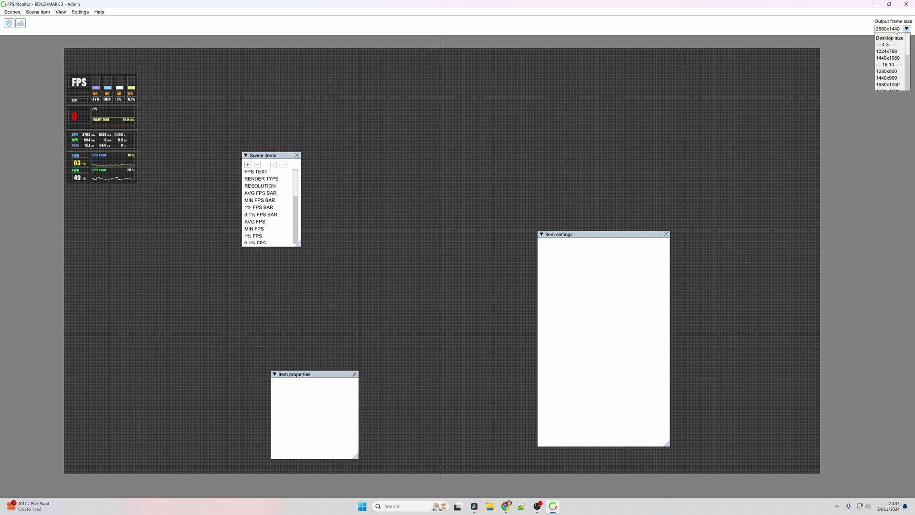
left_click(896, 73)
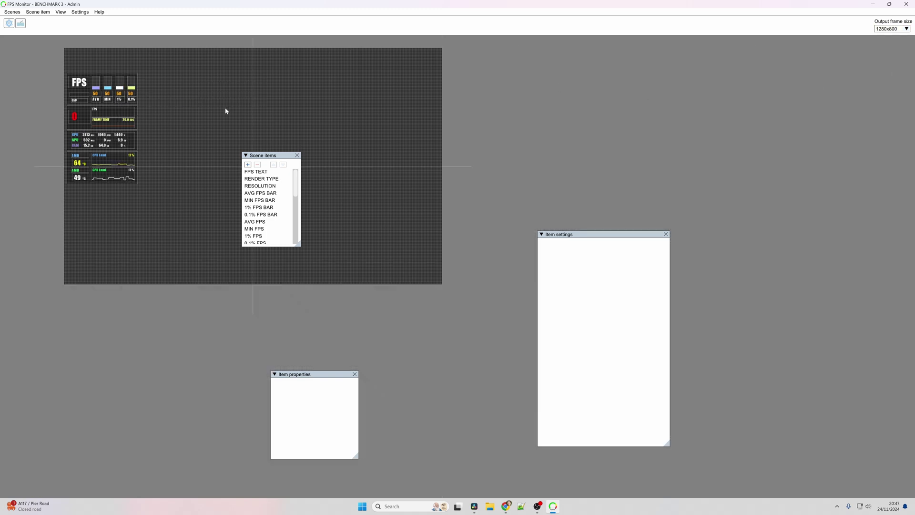
left_click(893, 30)
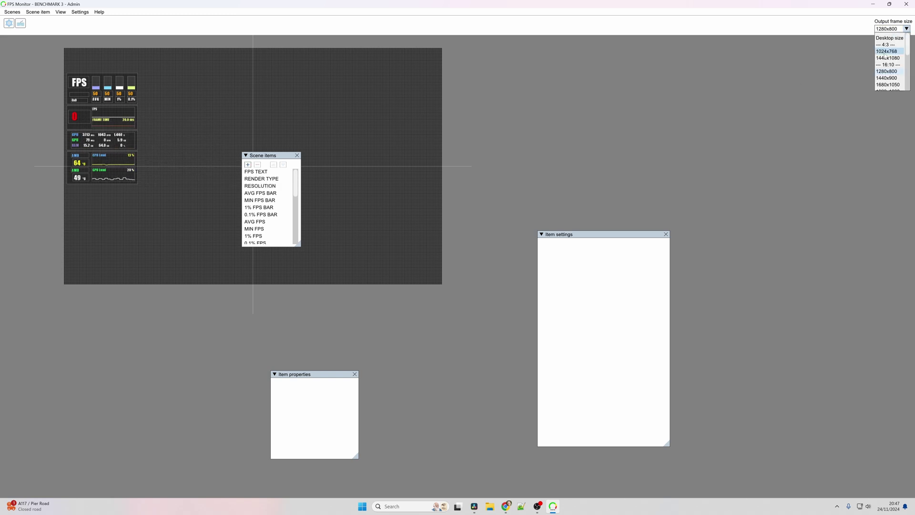
left_click(894, 73)
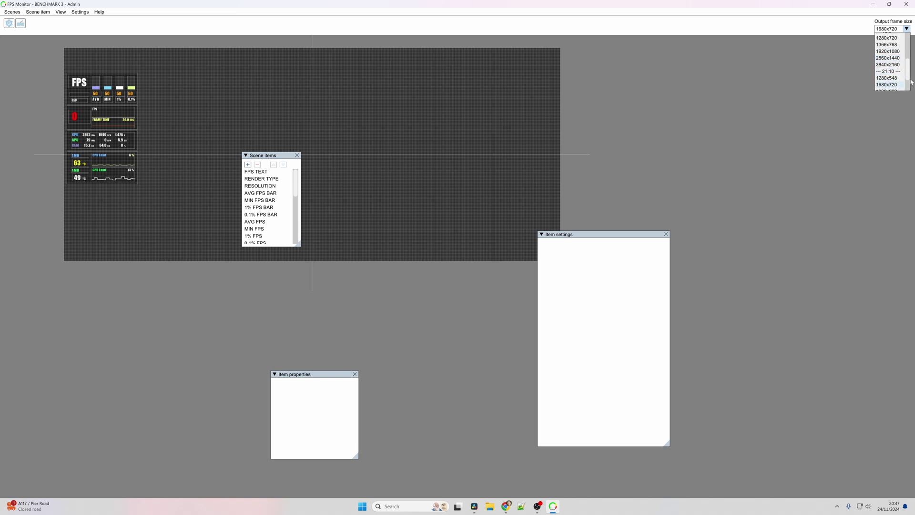
left_click(887, 58)
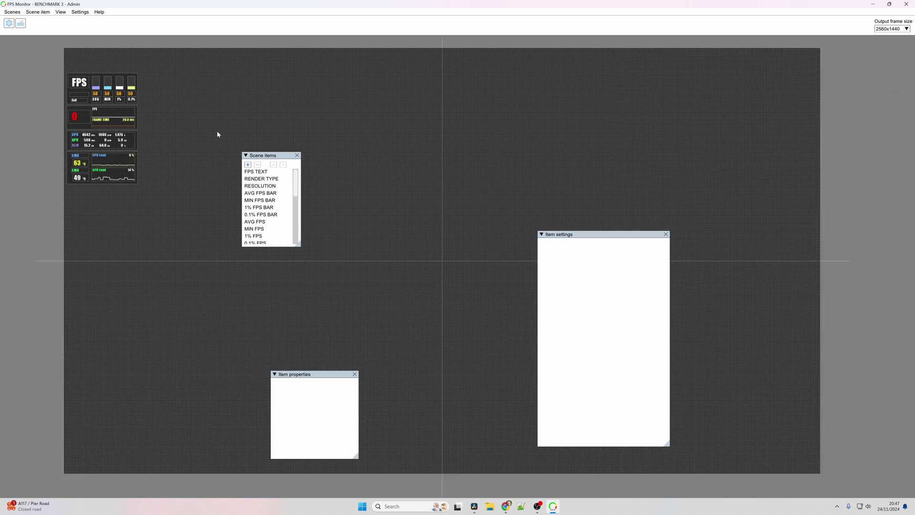
left_click(11, 13)
mouse_move(23, 37)
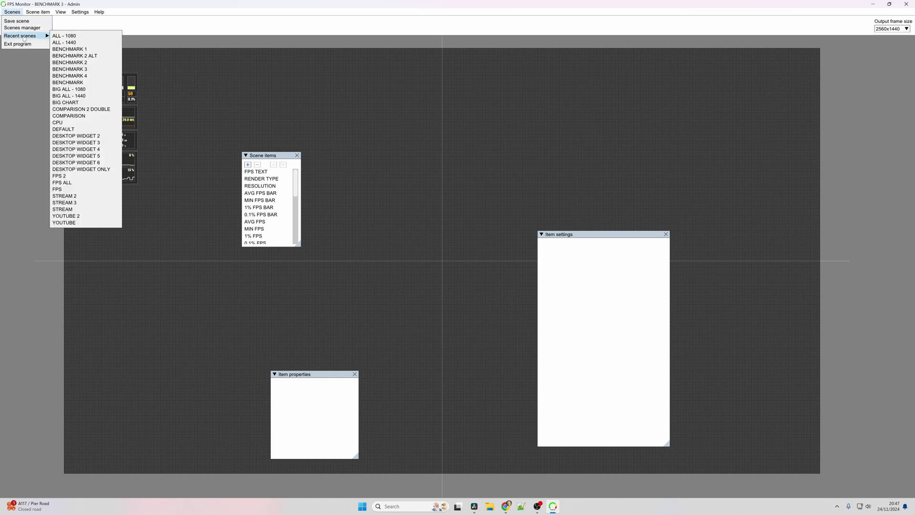
Reload the ALL - 1440 scene and select the Ryzen 9 5900X CPU widget for editing
left_click(78, 43)
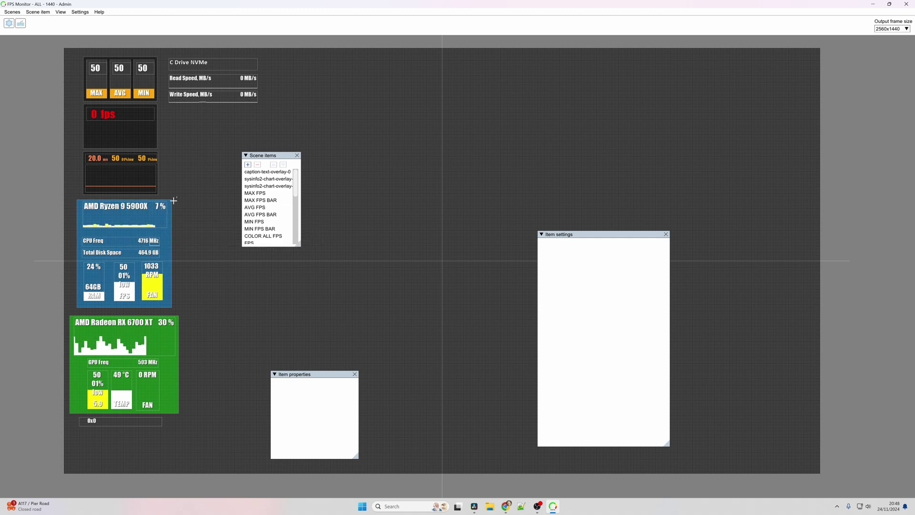
left_click(168, 248)
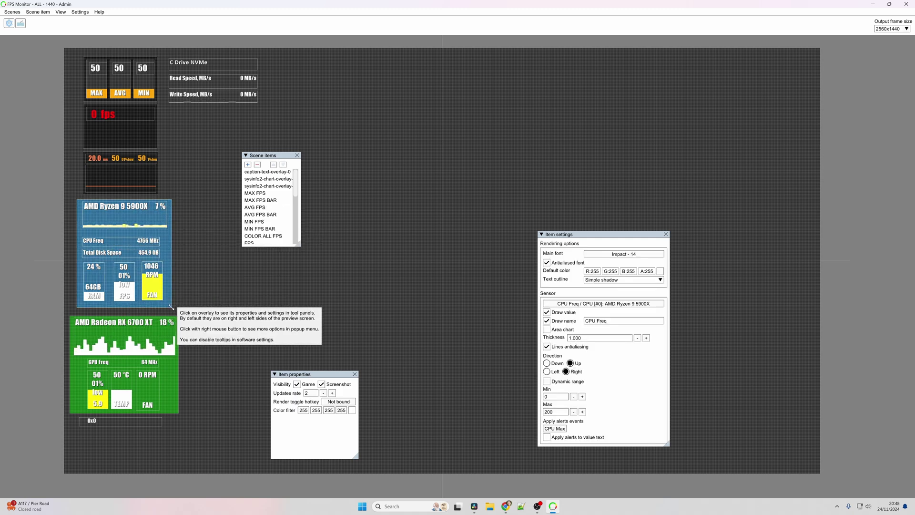
left_click(195, 317)
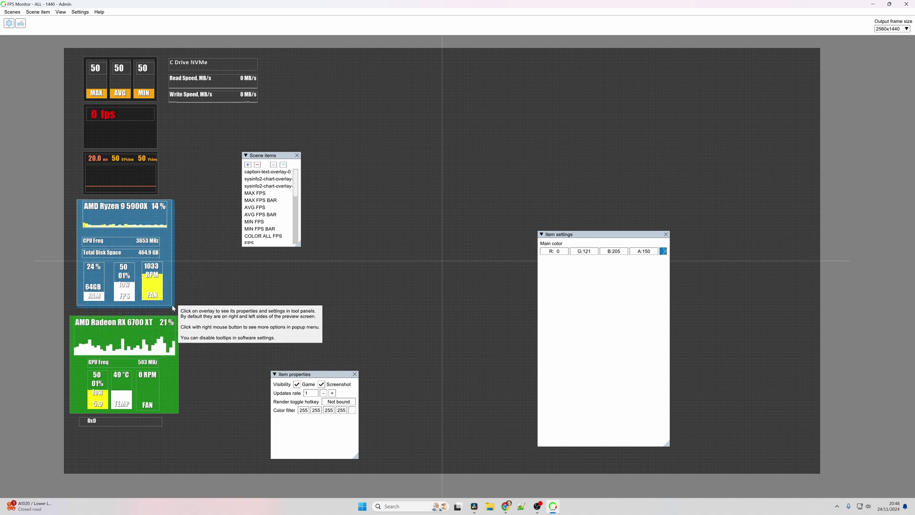
left_click(196, 288)
left_click(139, 215)
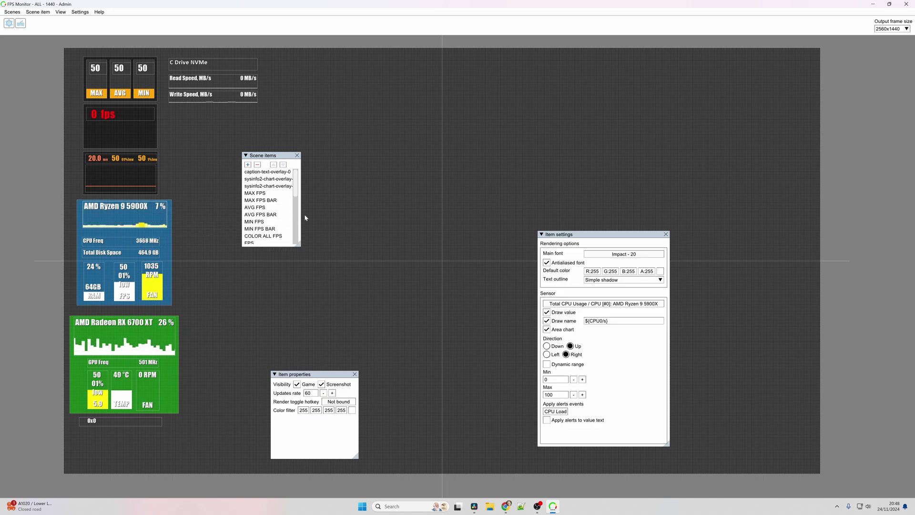
Set the CPU widget's title font to Impact 36 and widen the widget to fit it
left_click(628, 254)
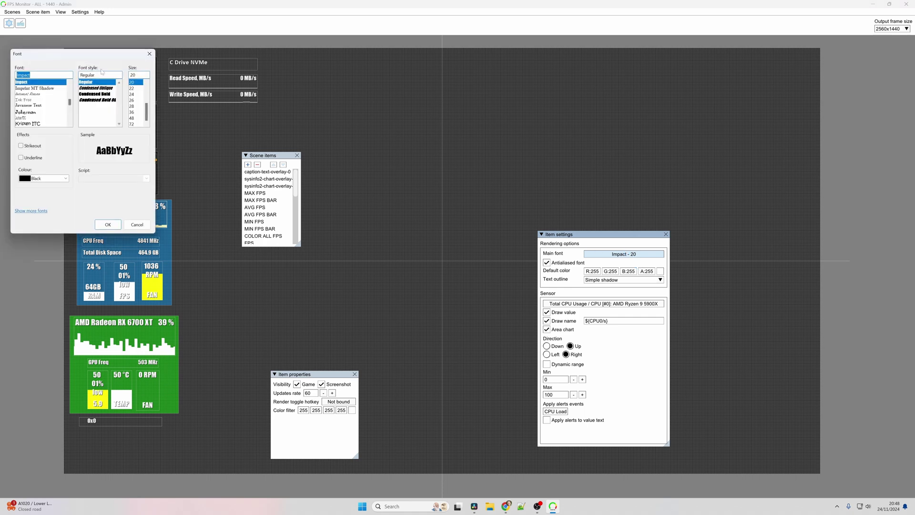
left_click(108, 225)
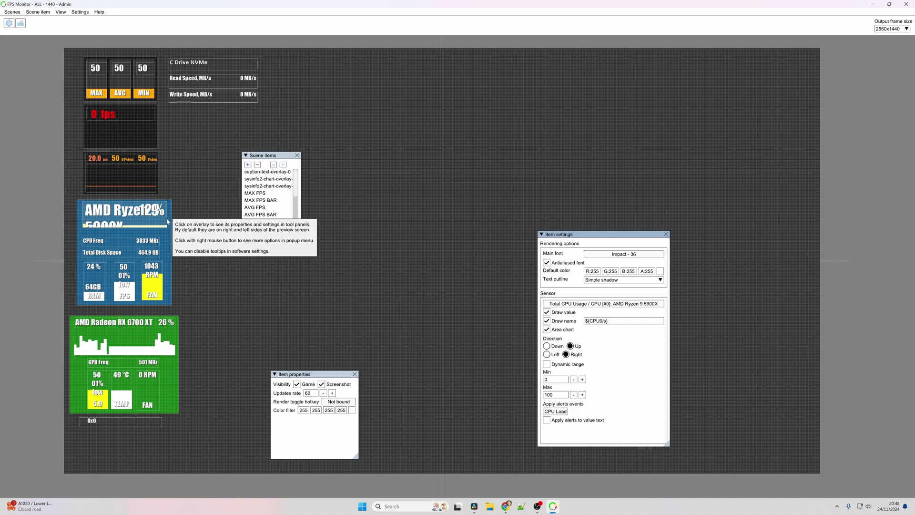
left_click(167, 221)
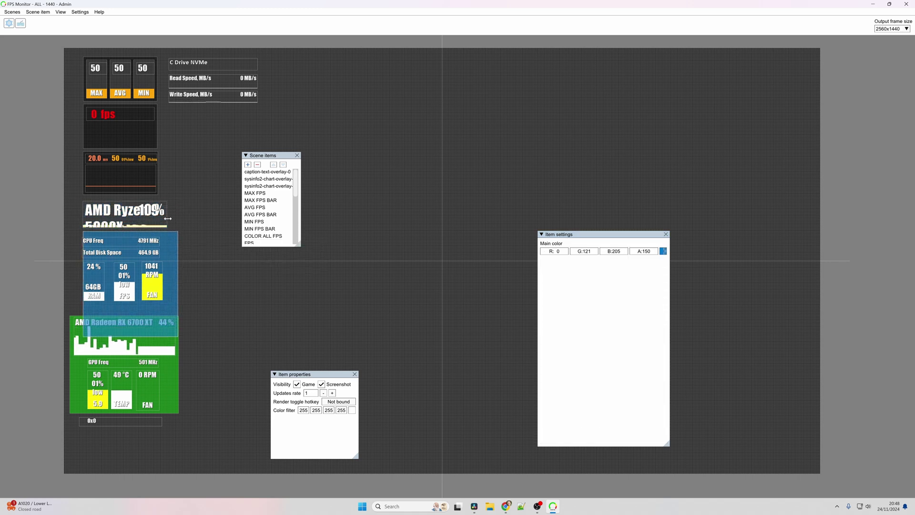
left_click_drag(168, 219, 191, 223)
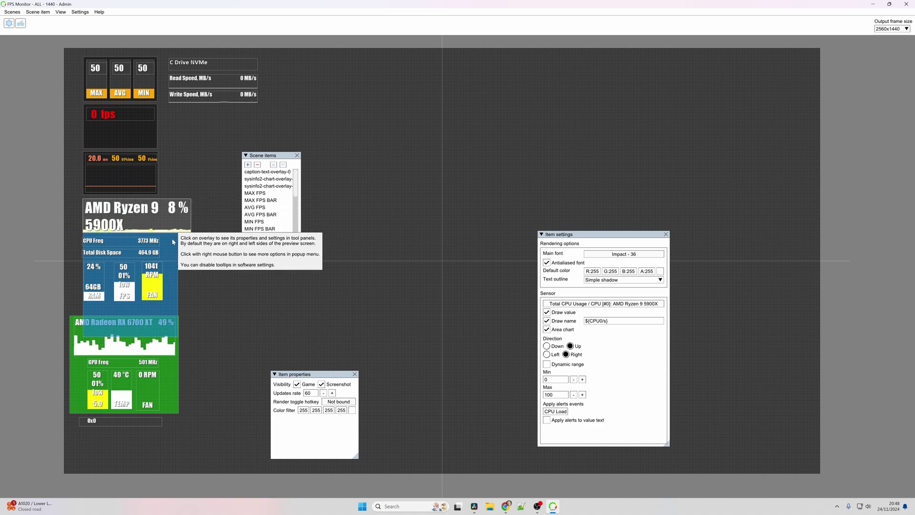
Move the blue background up behind the CPU widget and extend it slightly downward
left_click_drag(173, 241, 195, 224)
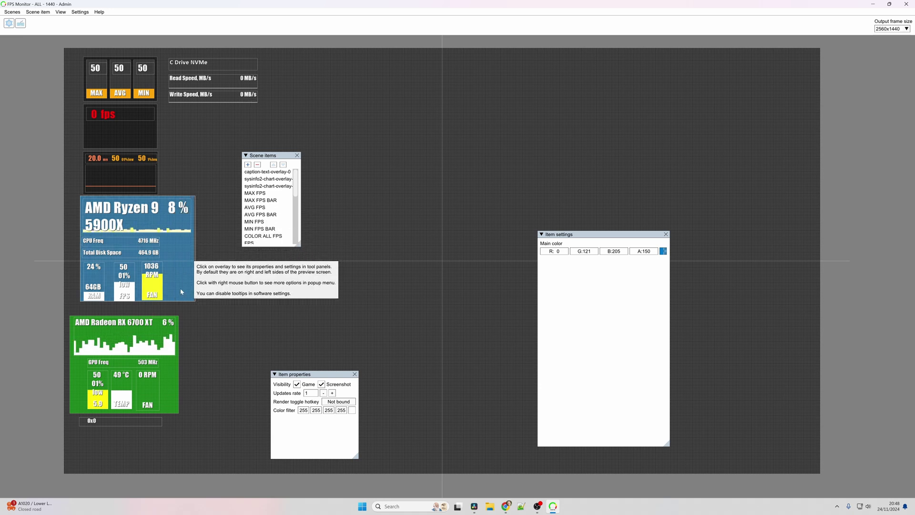
left_click_drag(168, 300, 169, 303)
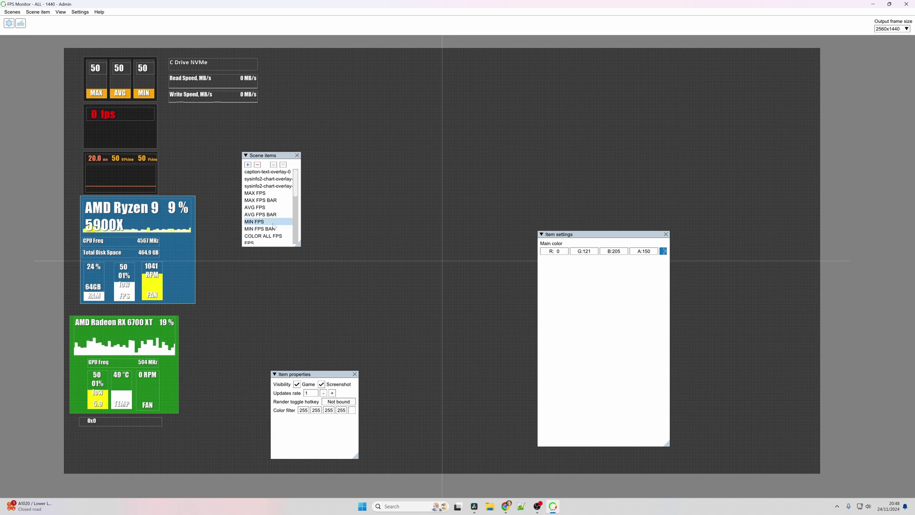
left_click(217, 83)
Switch the drive readouts to motherboard sensors: Read Speed to +12V, Write Speed to +5V
left_click(604, 306)
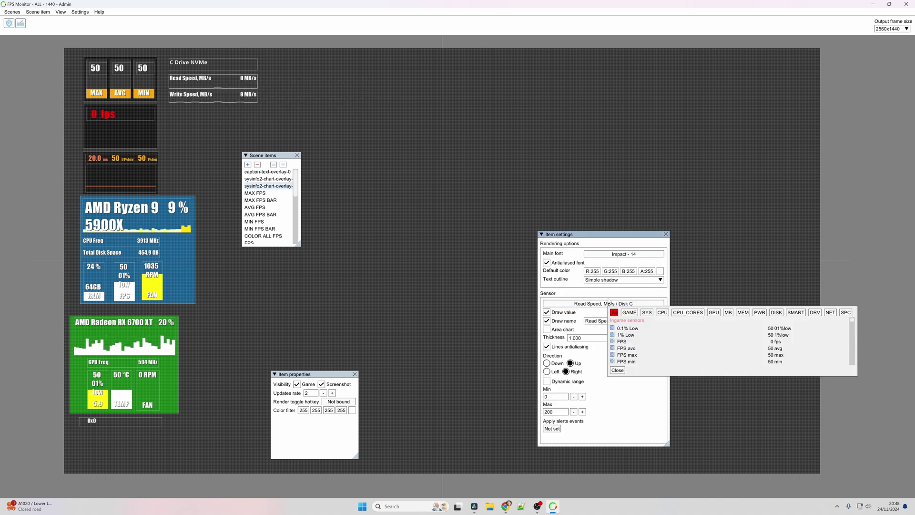
left_click(727, 313)
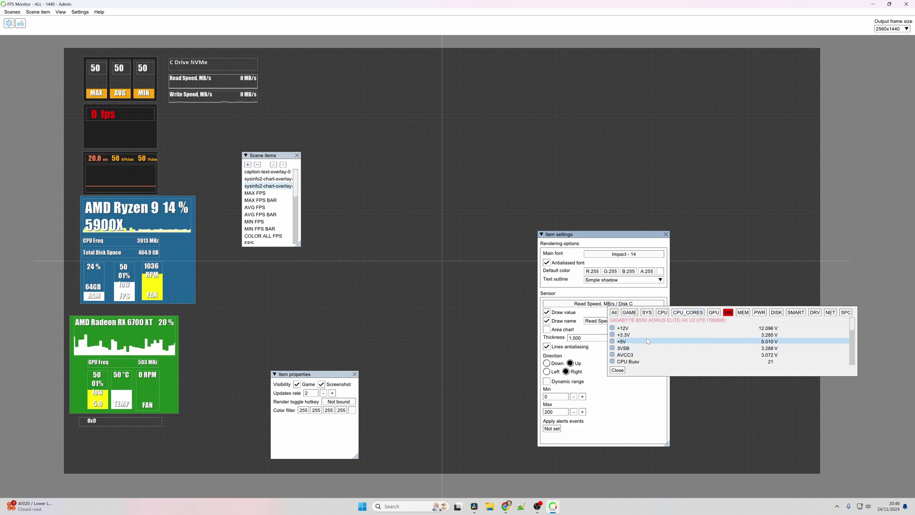
left_click(620, 329)
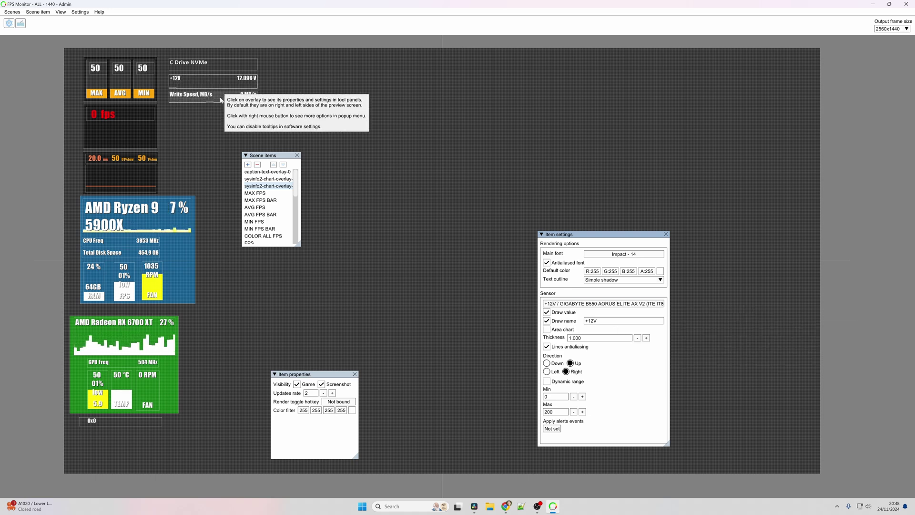
left_click(202, 99)
left_click(605, 305)
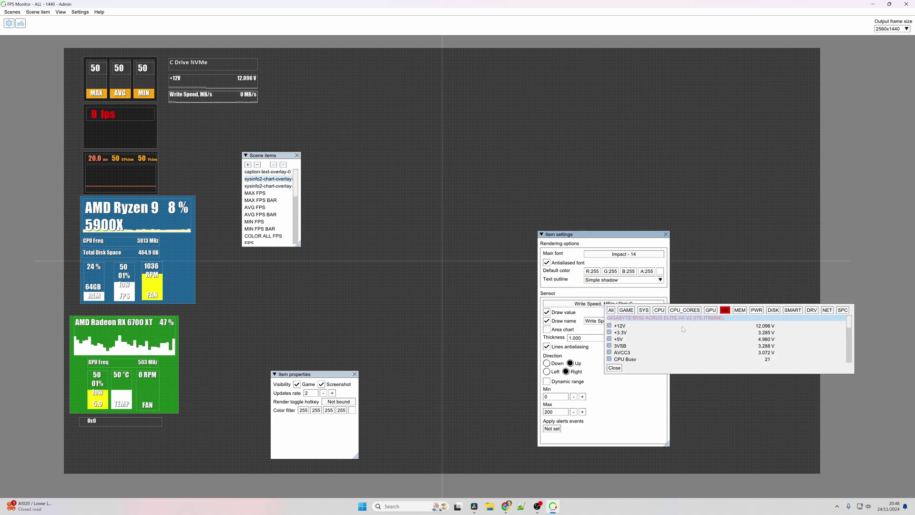
left_click(611, 340)
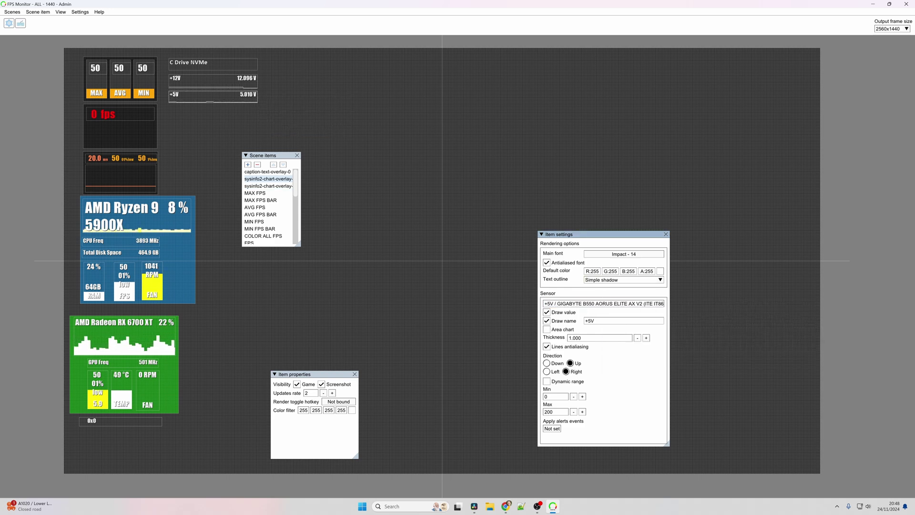
Rename the C Drive NVMe caption to 'Motherboard Rails Like A Boss'
left_click(190, 63)
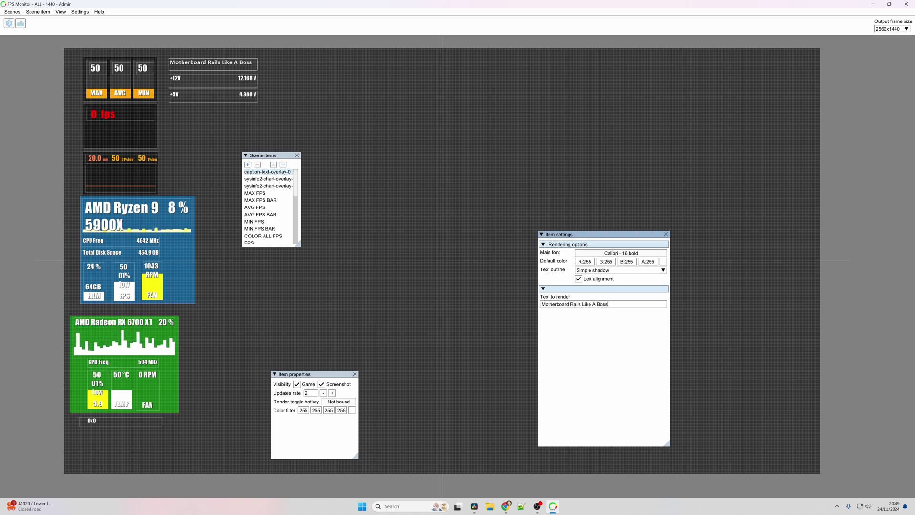
left_click(464, 181)
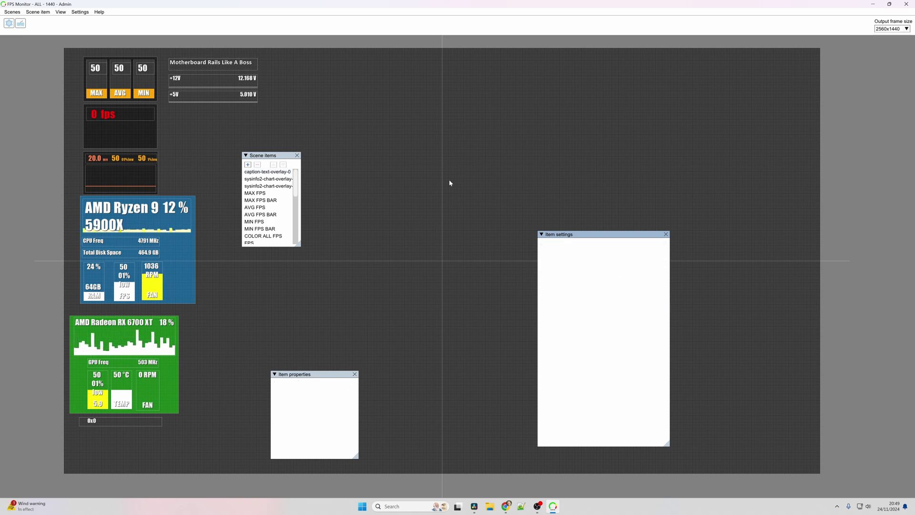
left_click(254, 86)
In the +12V readout's sensor chooser, browse the in-game, memory, CPU and per-core CPU sensor lists
left_click(614, 304)
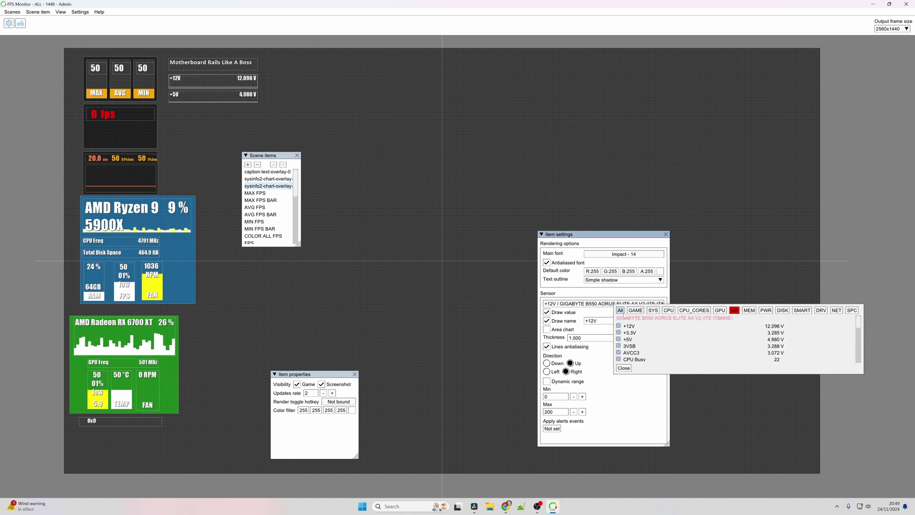
left_click(636, 310)
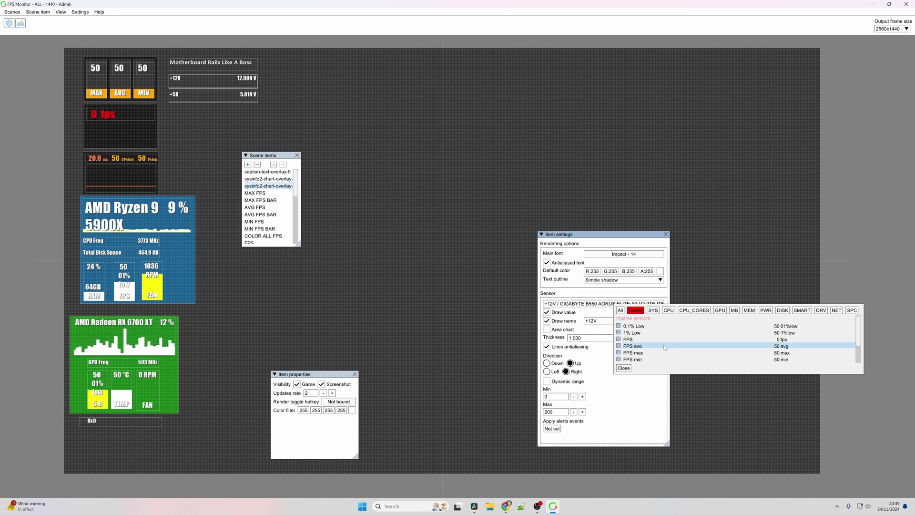
left_click(654, 310)
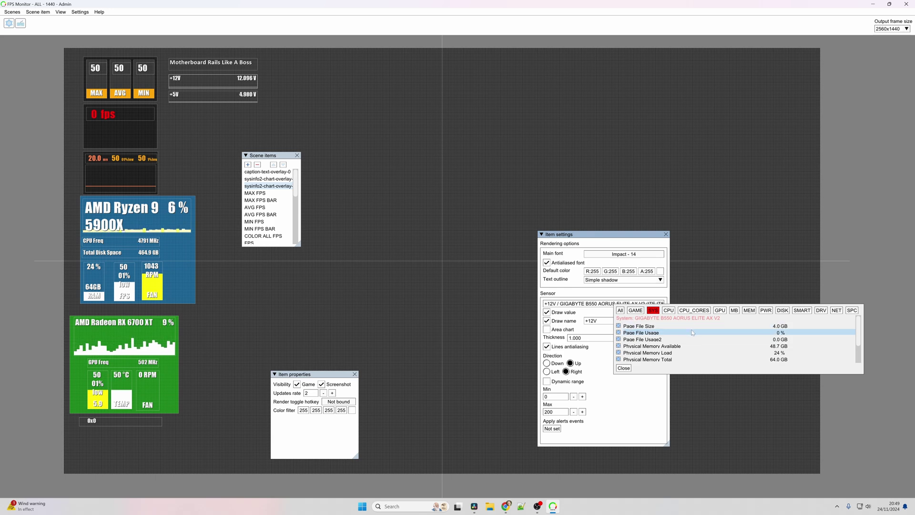
scroll(693, 333, "down", 2)
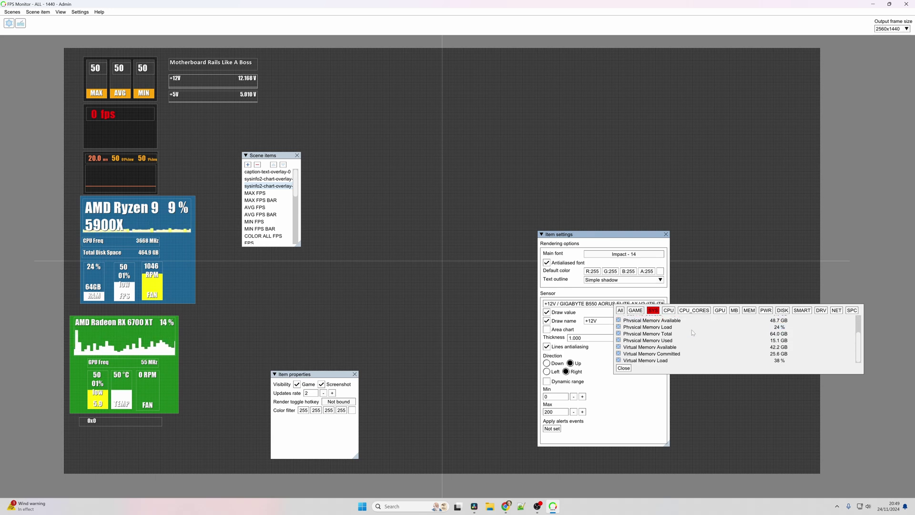
left_click(669, 311)
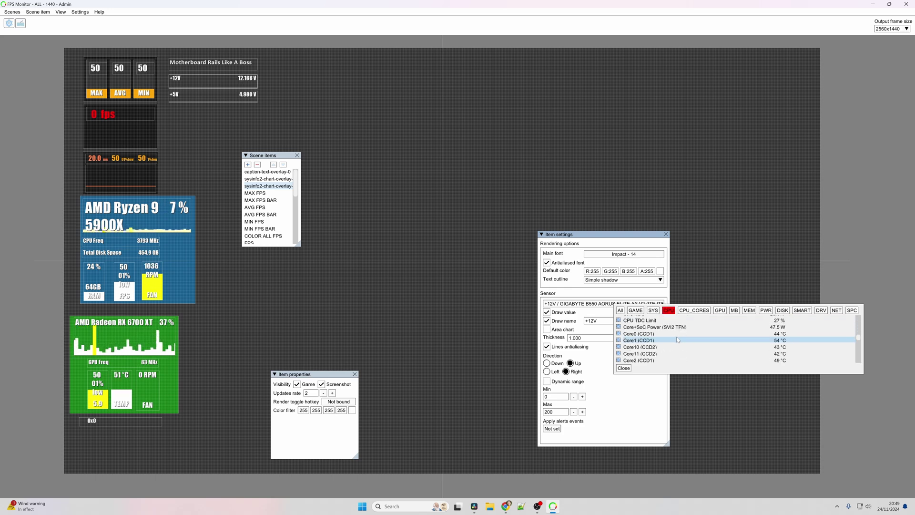
scroll(677, 343, "down", 2)
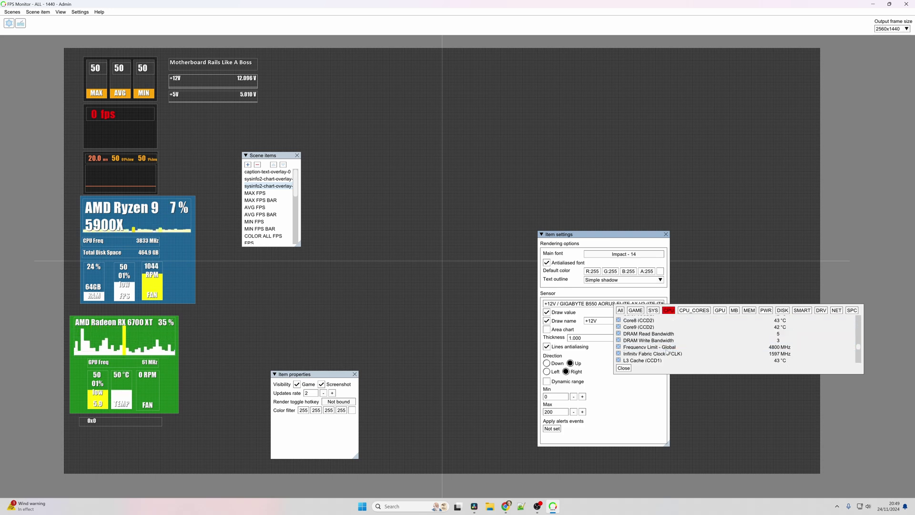
left_click(694, 311)
scroll(693, 333, "down", 6)
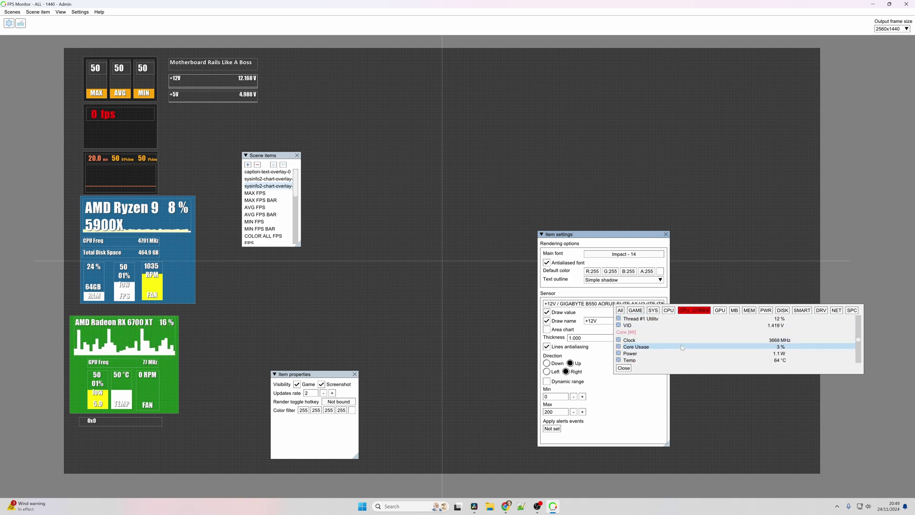
scroll(680, 343, "down", 10)
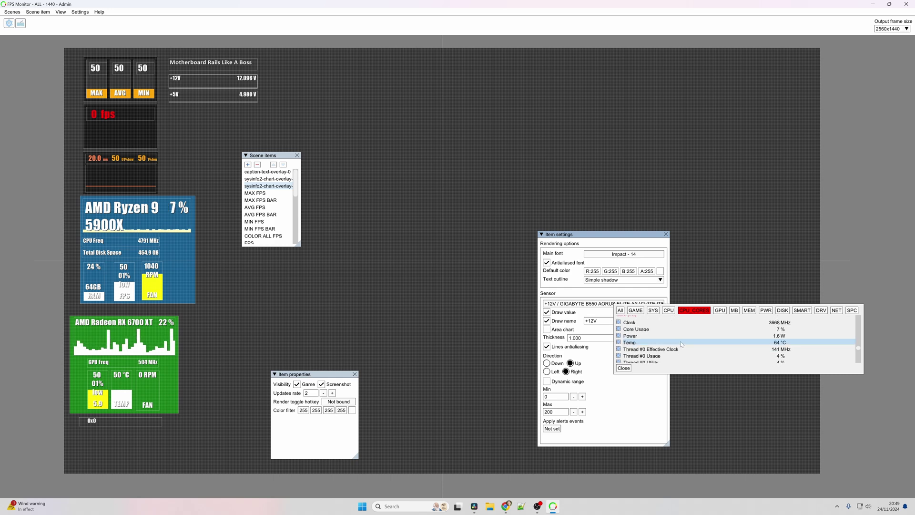
scroll(682, 344, "up", 5)
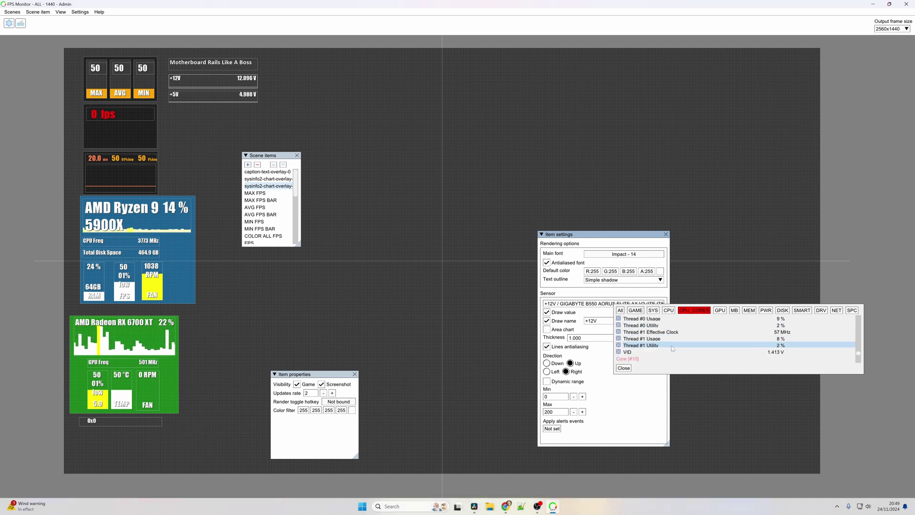
Continue browsing the GPU, motherboard, memory timing, disk and network adapter sensor lists
left_click(720, 310)
scroll(718, 349, "up", 10)
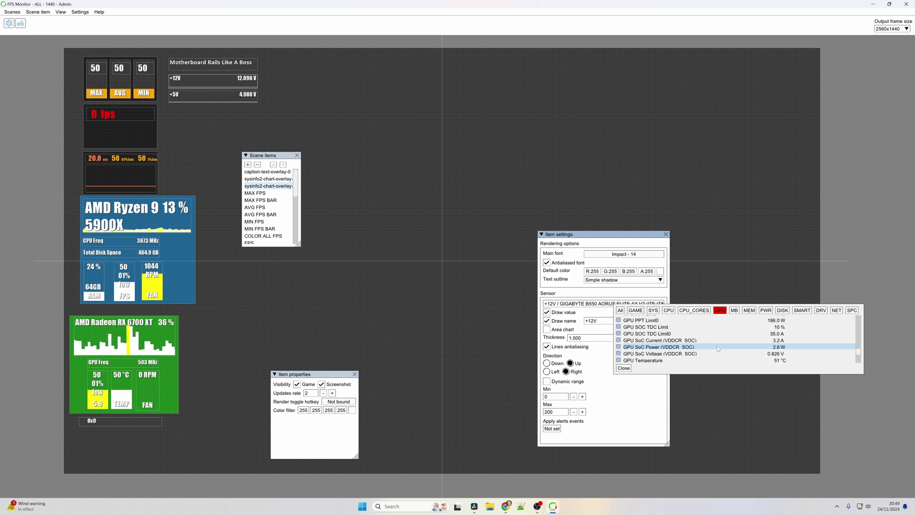
left_click(735, 310)
scroll(731, 336, "down", 5)
scroll(732, 334, "down", 2)
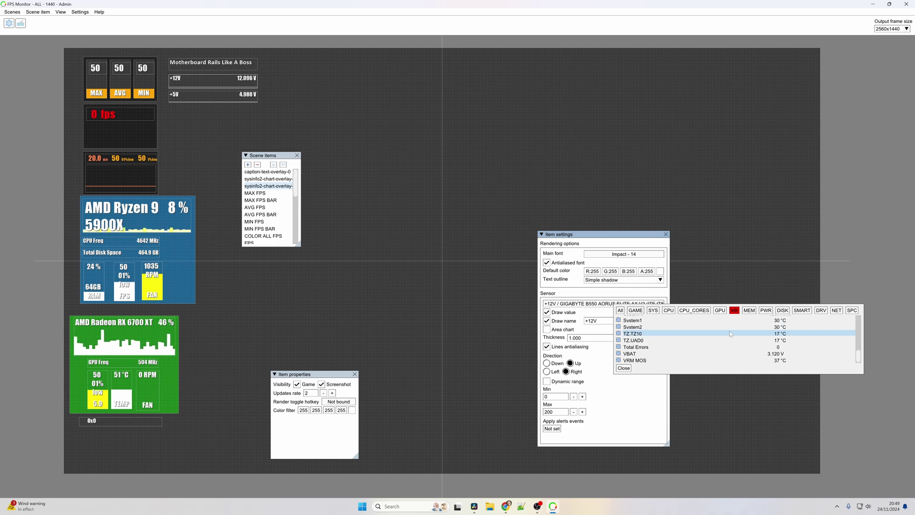
left_click(750, 311)
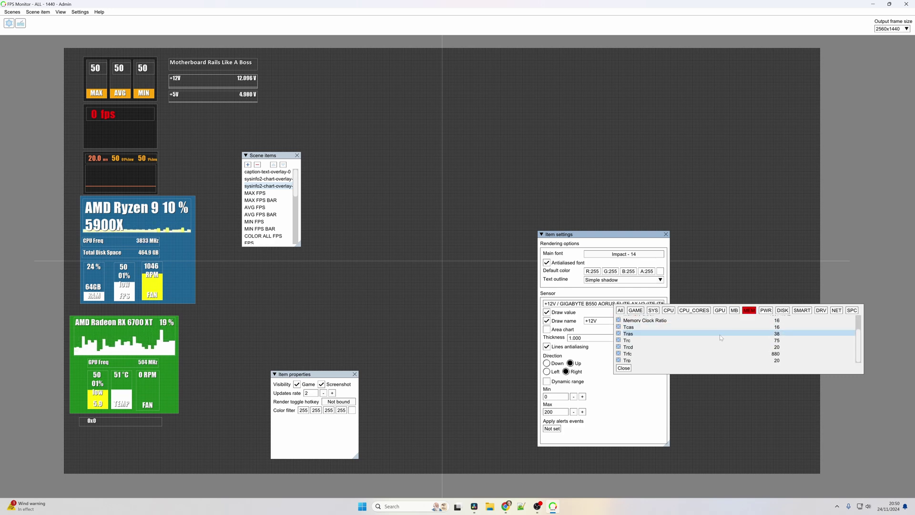
left_click(782, 310)
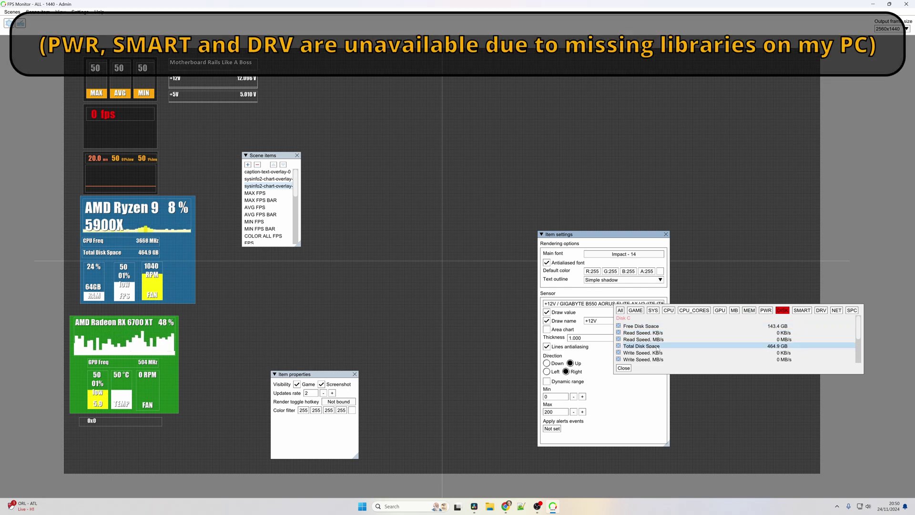
left_click(837, 310)
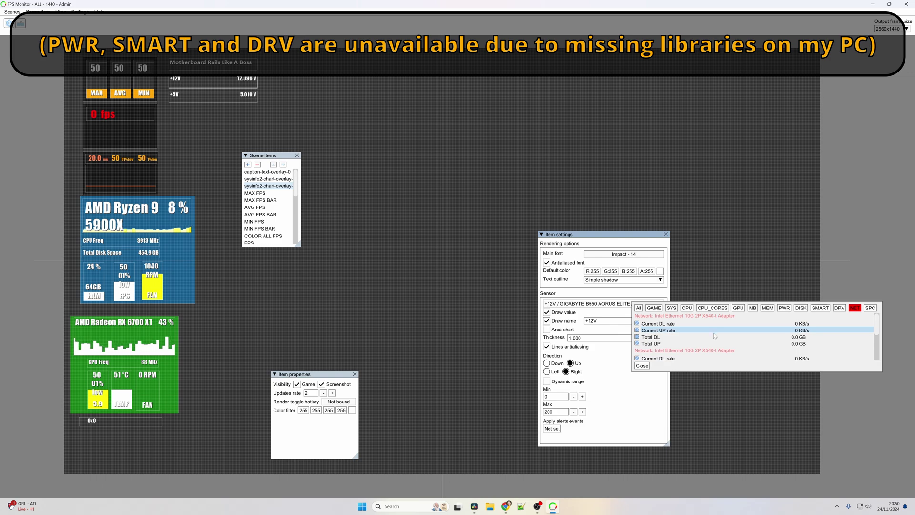
Make the +12V line show the network adapter's Current DL rate sensor
scroll(743, 339, "down", 1)
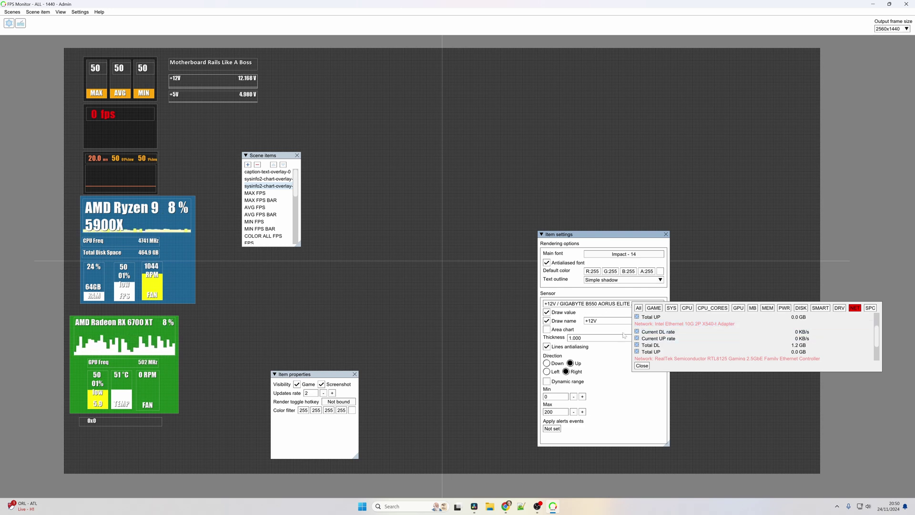
left_click(641, 333)
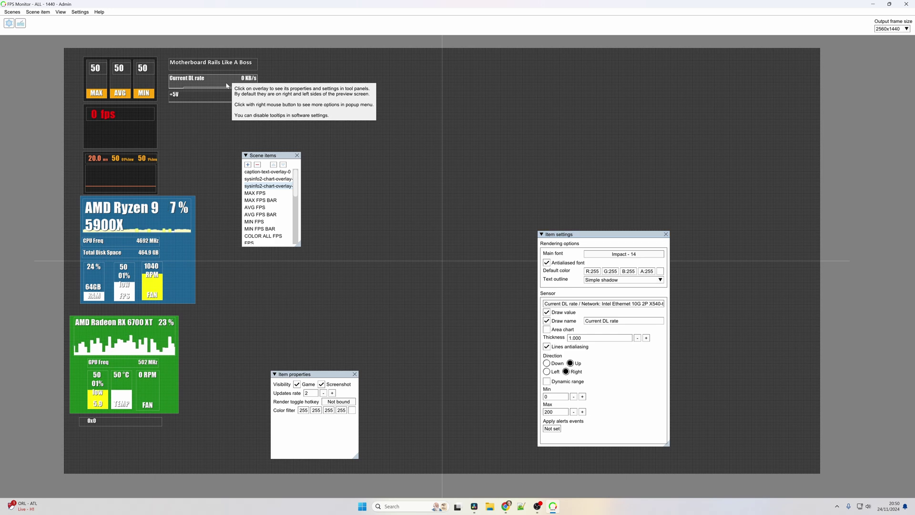
left_click(618, 305)
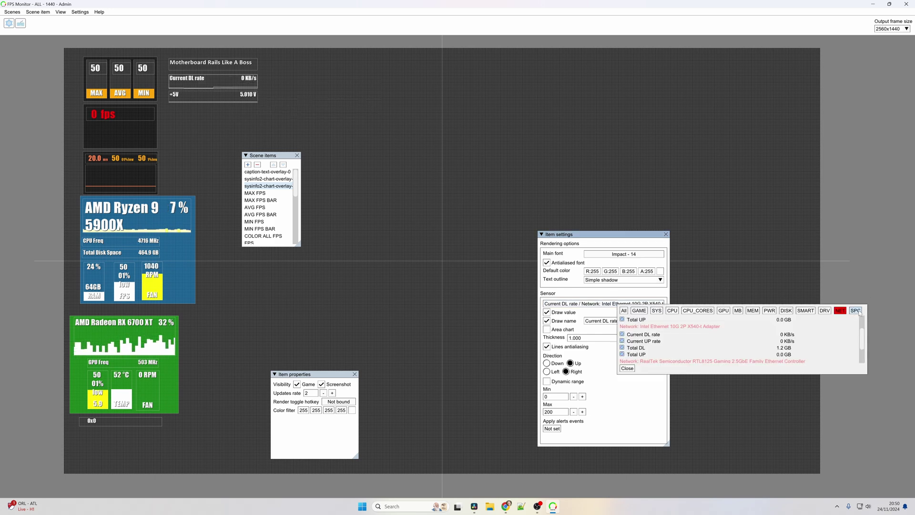
left_click(856, 311)
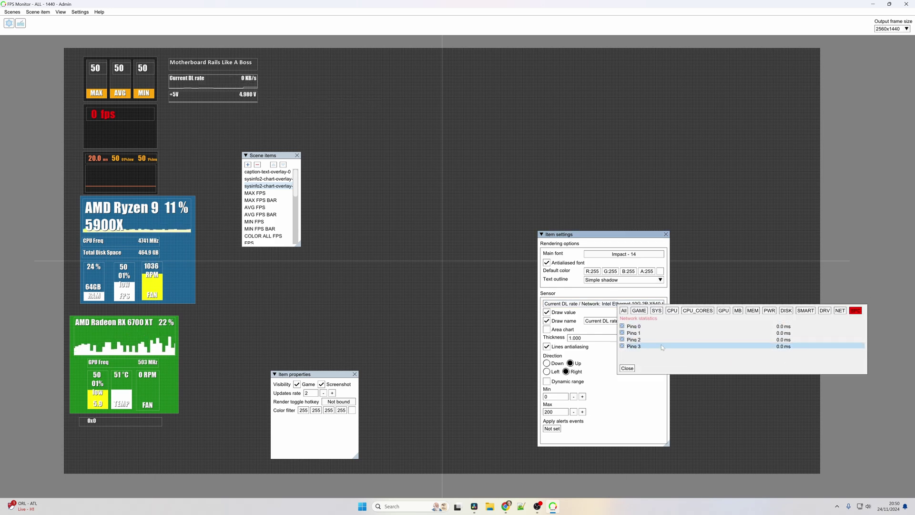
left_click(841, 311)
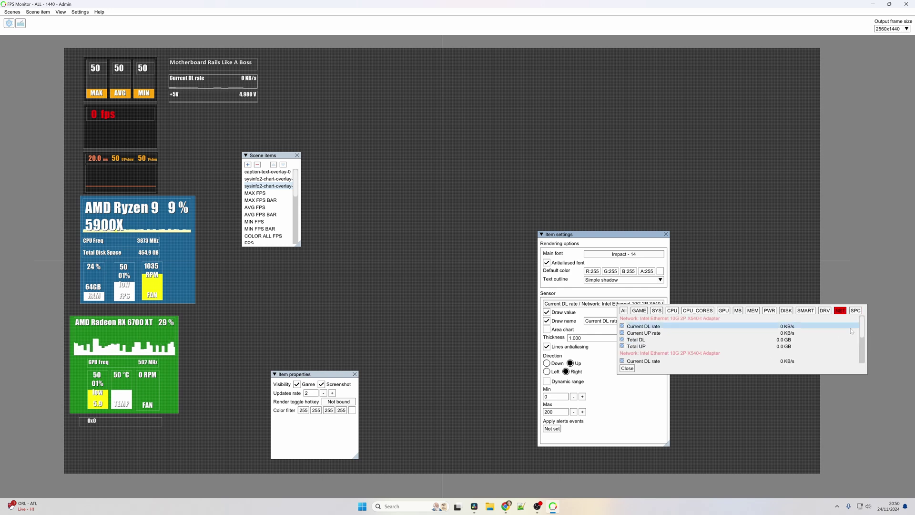
left_click(442, 227)
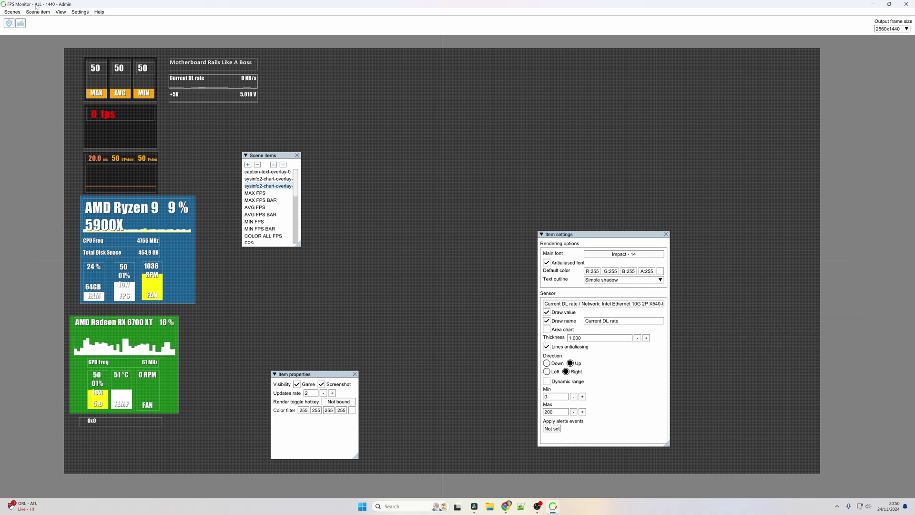
Save the edited scene with Scenes > Save scene
left_click(16, 13)
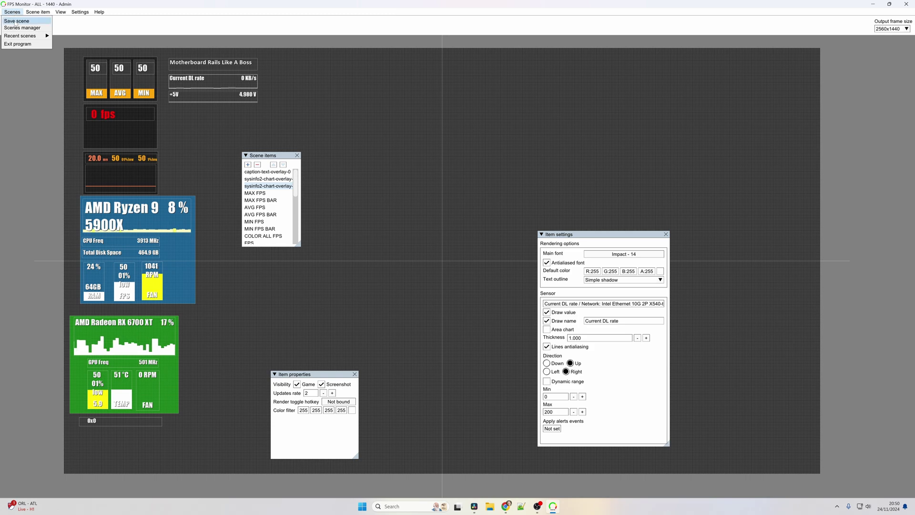
left_click(15, 21)
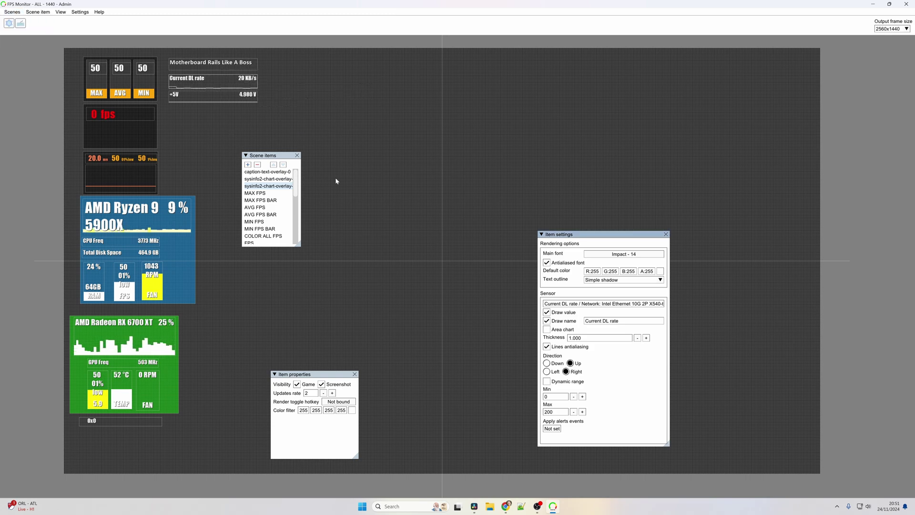
key("super")
Launch Steam from Windows search and drive the Cyberpunk 2077 car out of the garage
type("steam")
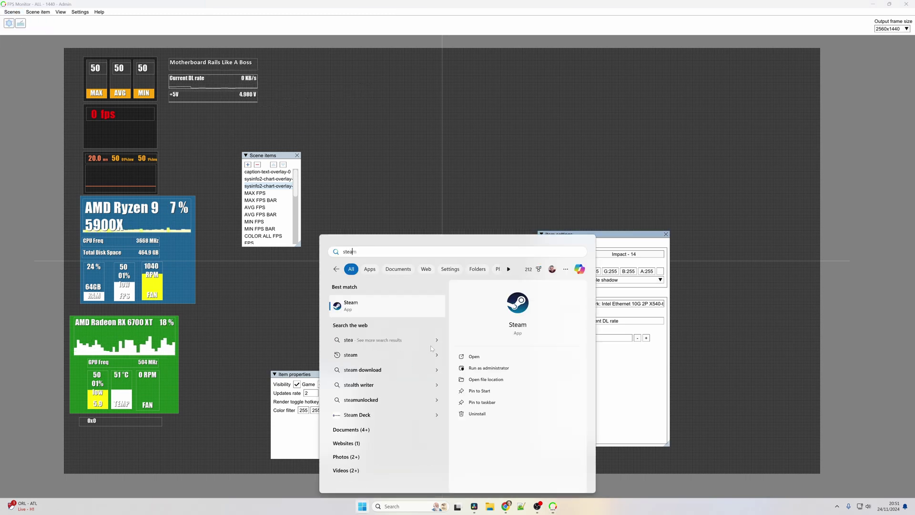
key("Return")
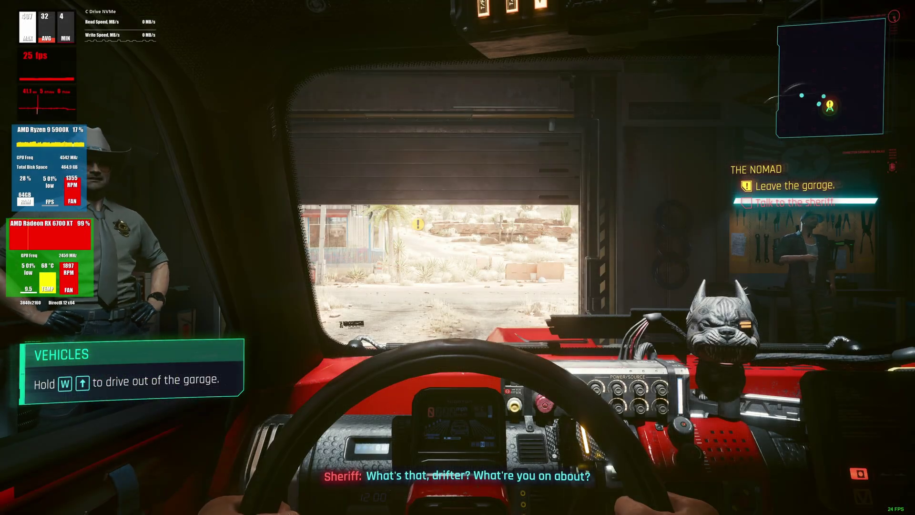
key("w")
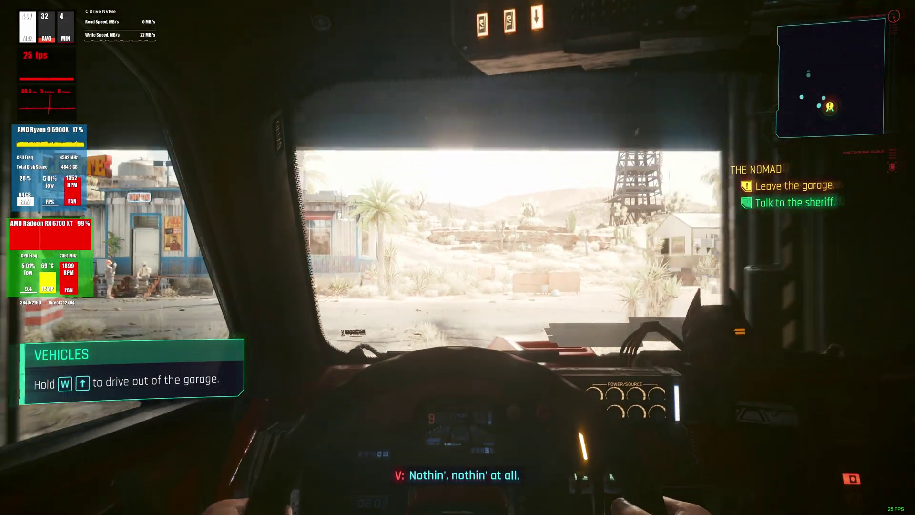
key("q")
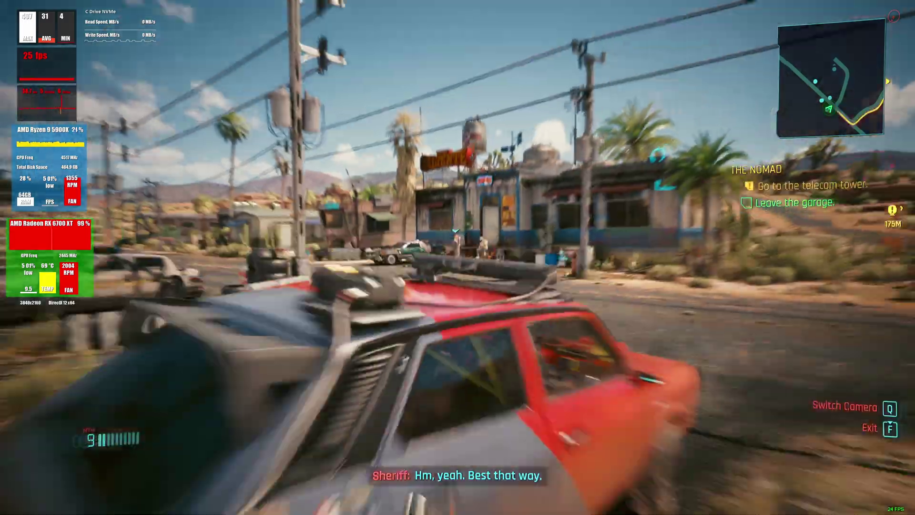
Steer onto the desert road and keep accelerating into the open desert
key("a")
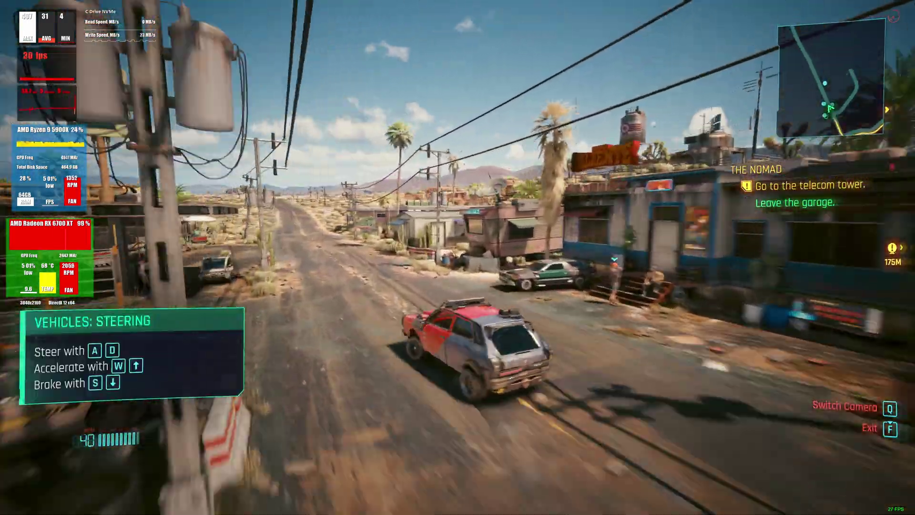
key("w")
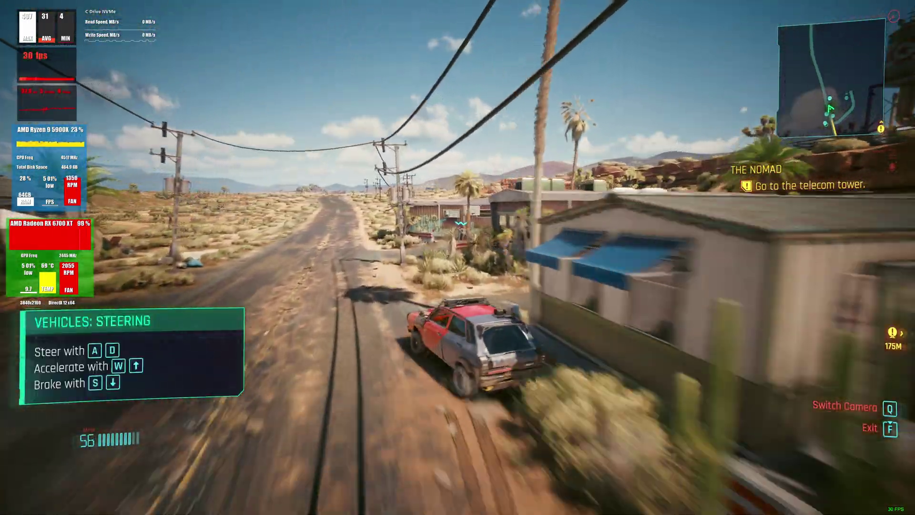
key("w")
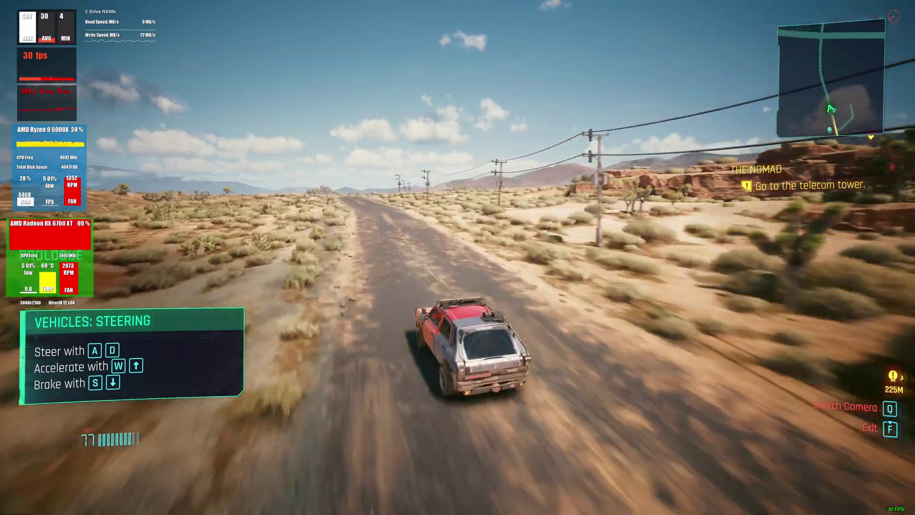
key("w")
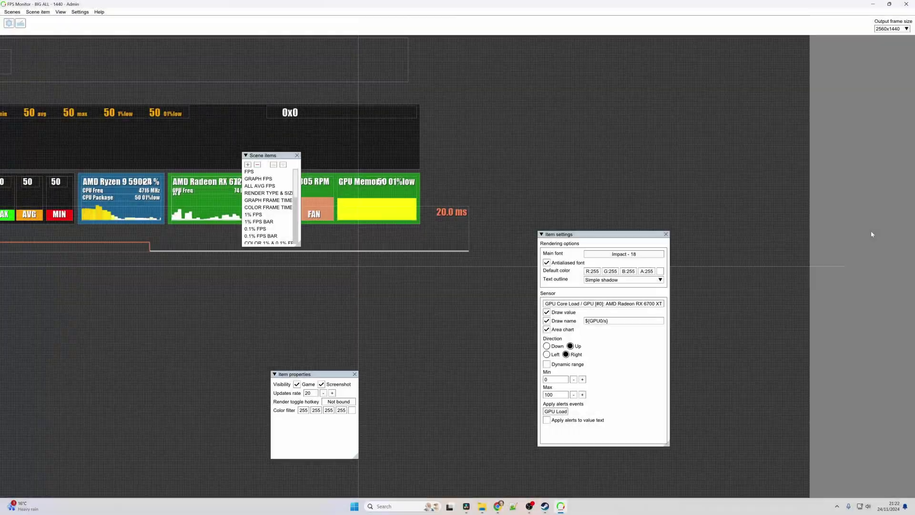
scroll(872, 234, "down", 3)
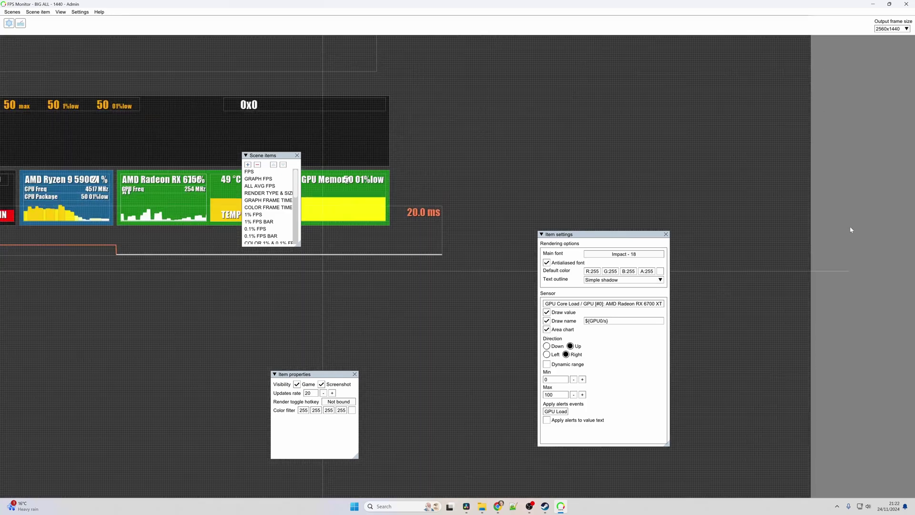
Zoom out, check the GPU Freq item's main font unchanged, then show Scenes > Recent scenes
scroll(828, 222, "down", 1)
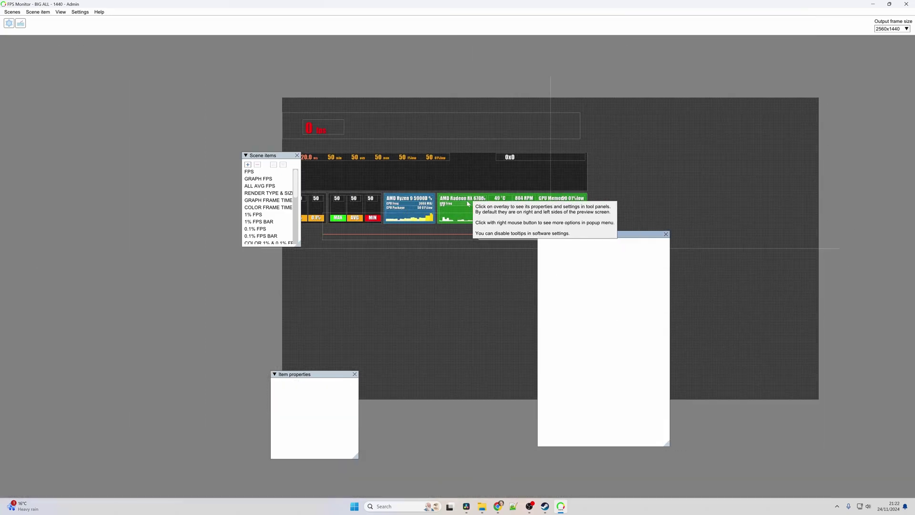
left_click(632, 253)
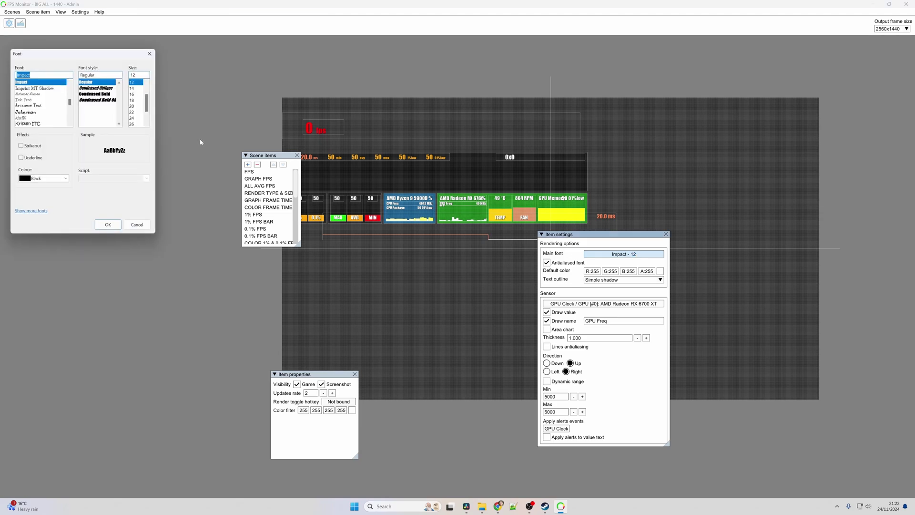
left_click(148, 57)
left_click(12, 12)
mouse_move(23, 37)
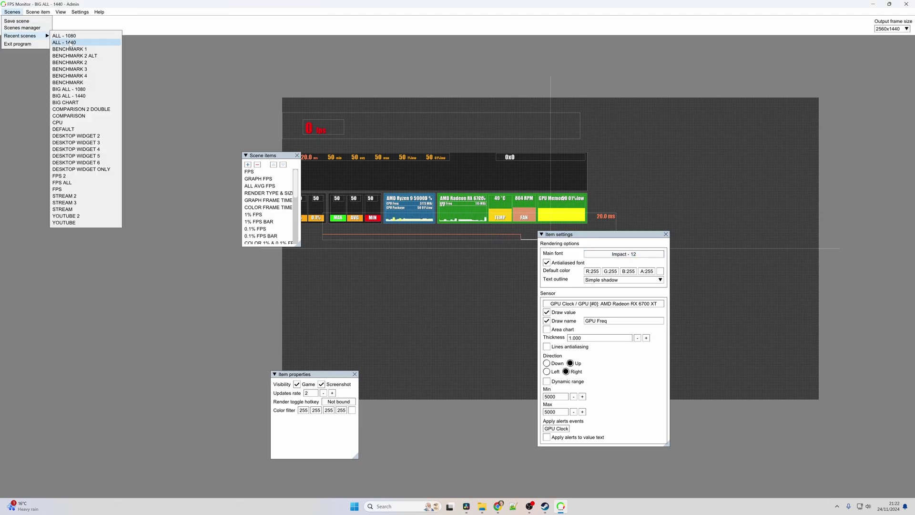